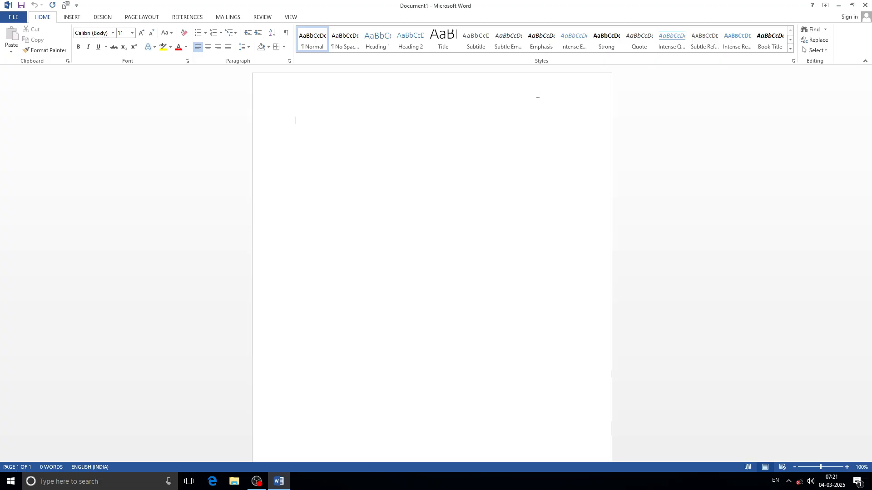
Fill the blank document with sample paragraphs using =rand()
text(=rand())
key(Return)
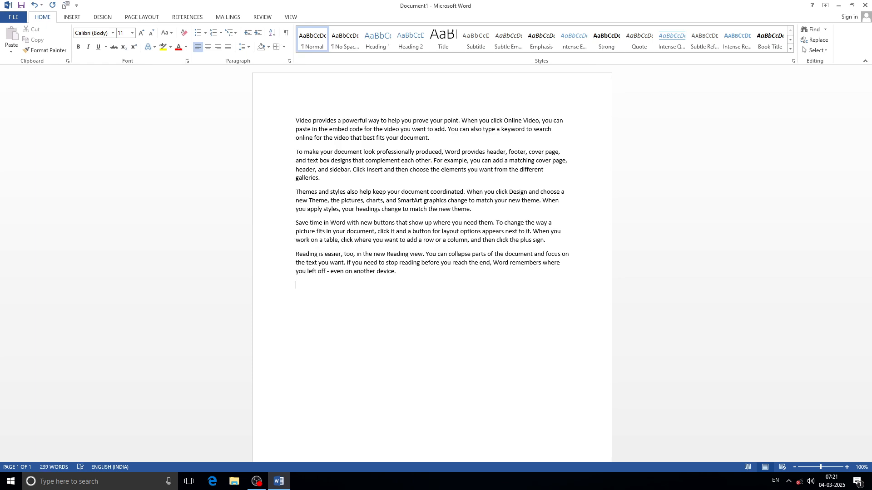
Try the One Page zoom, and set the document zoom to Page Width
click(291, 17)
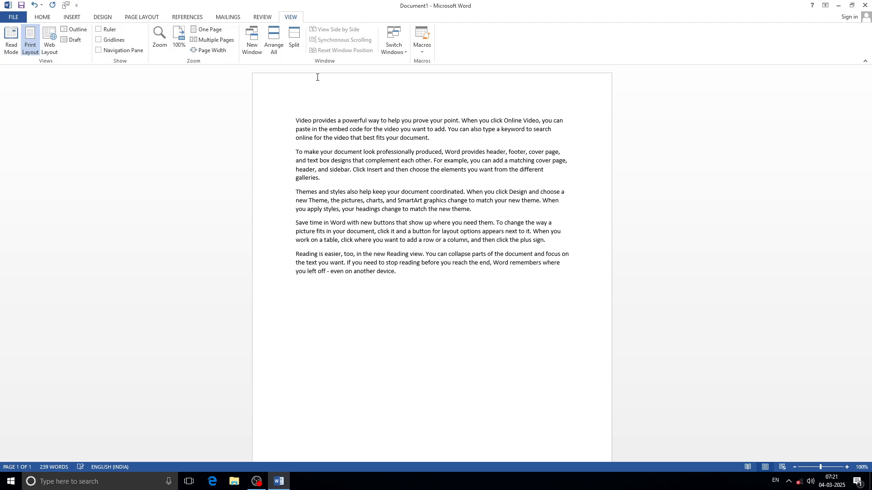
click(212, 31)
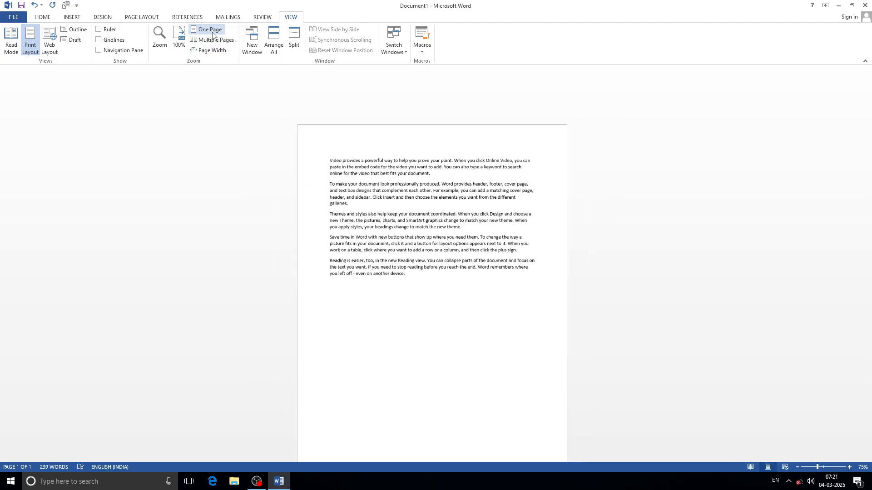
click(210, 50)
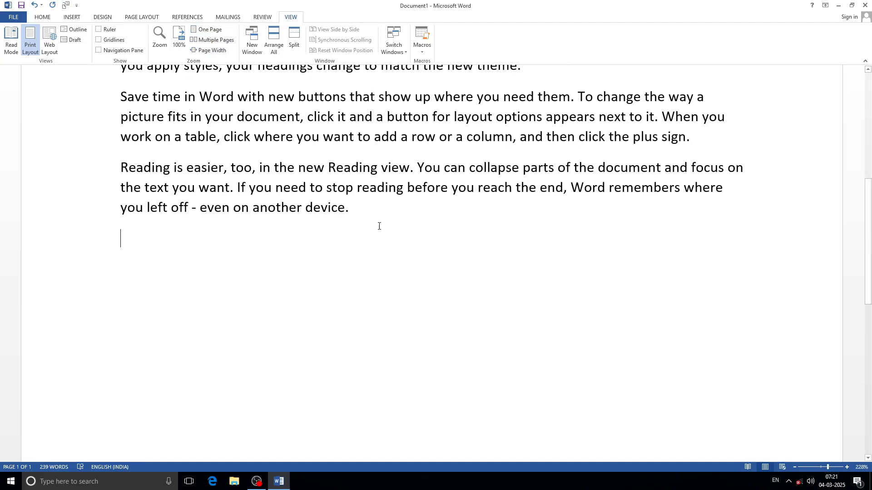
scroll(386, 241, up, 10)
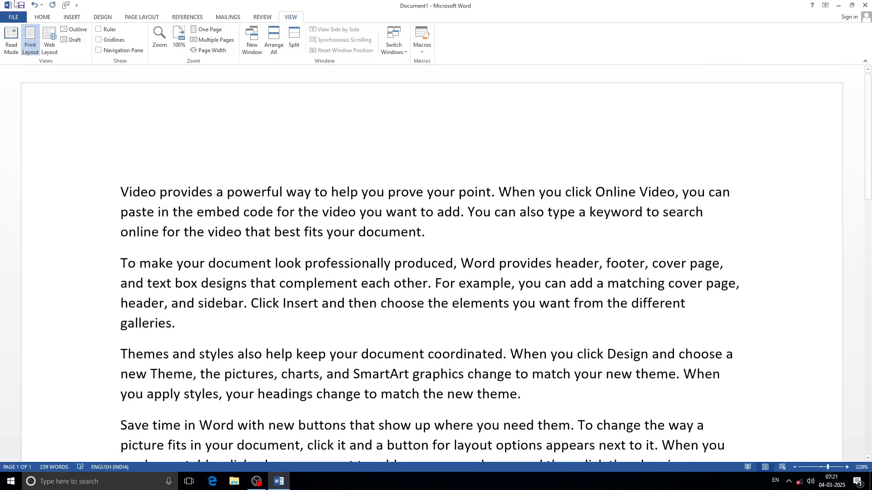
Open the Clipboard pane to view its collected items, and close it again
click(45, 18)
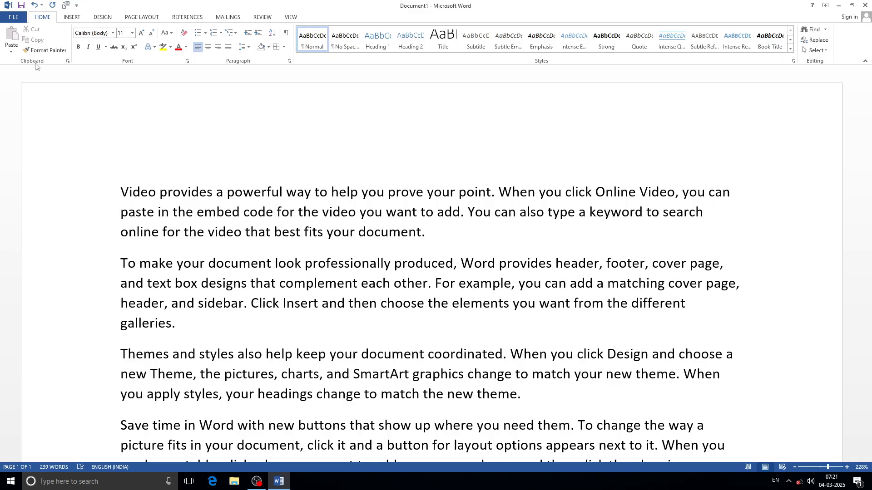
scroll(163, 130, down, 1)
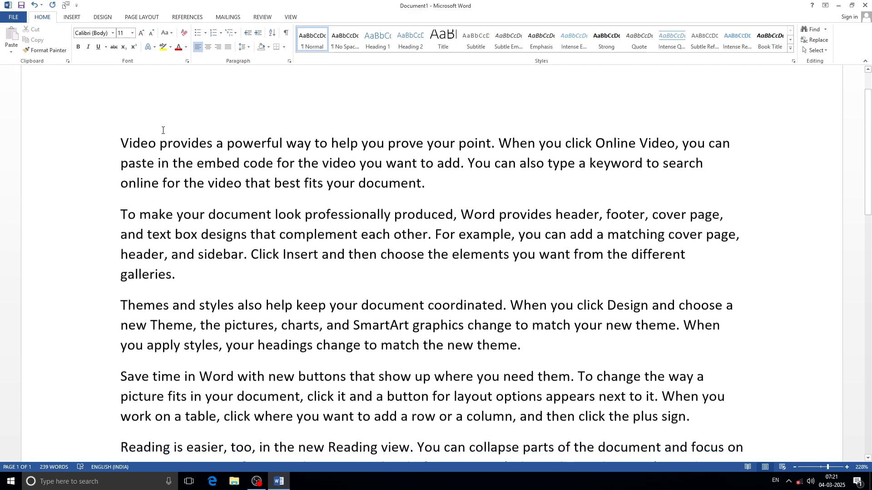
scroll(163, 130, up, 1)
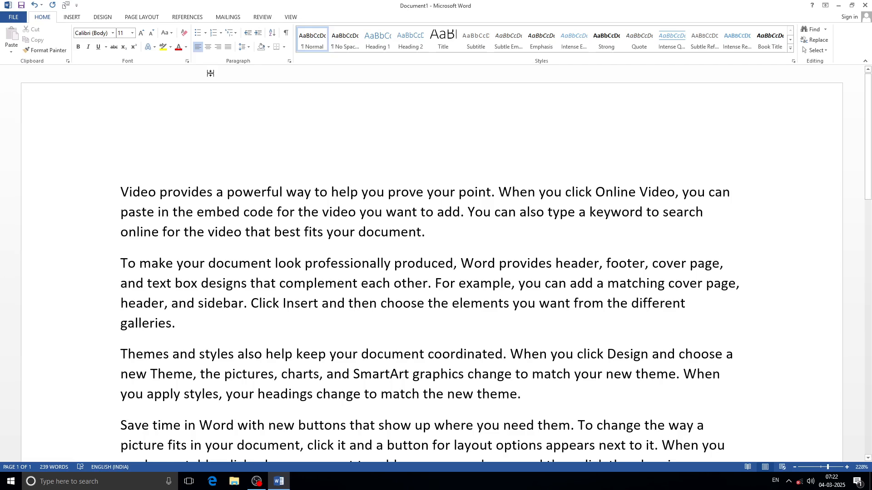
scroll(162, 147, down, 3)
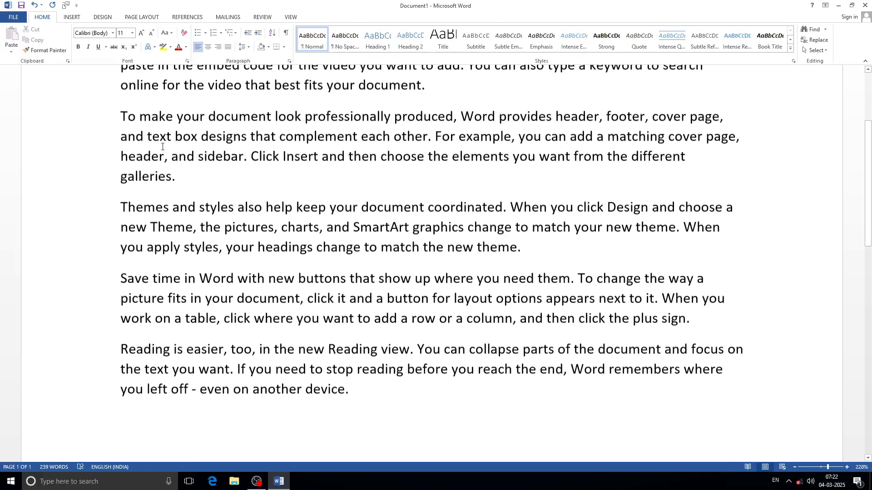
scroll(162, 147, up, 2)
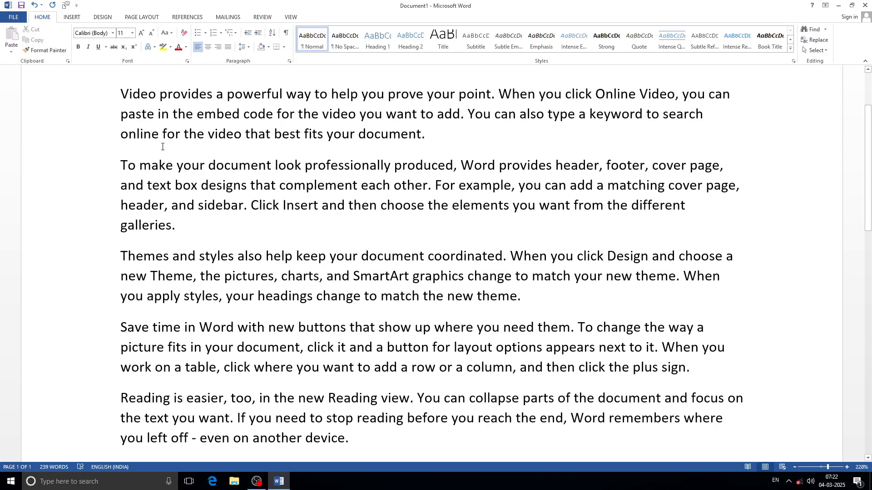
scroll(162, 147, up, 2)
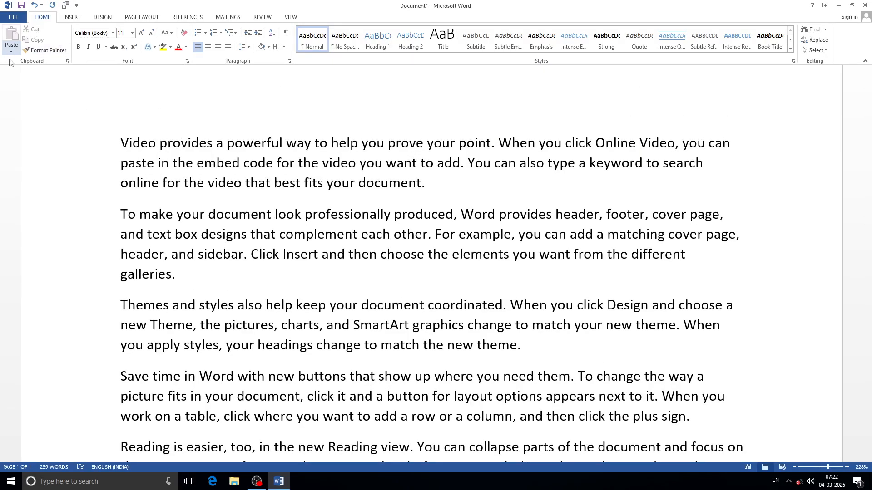
click(68, 62)
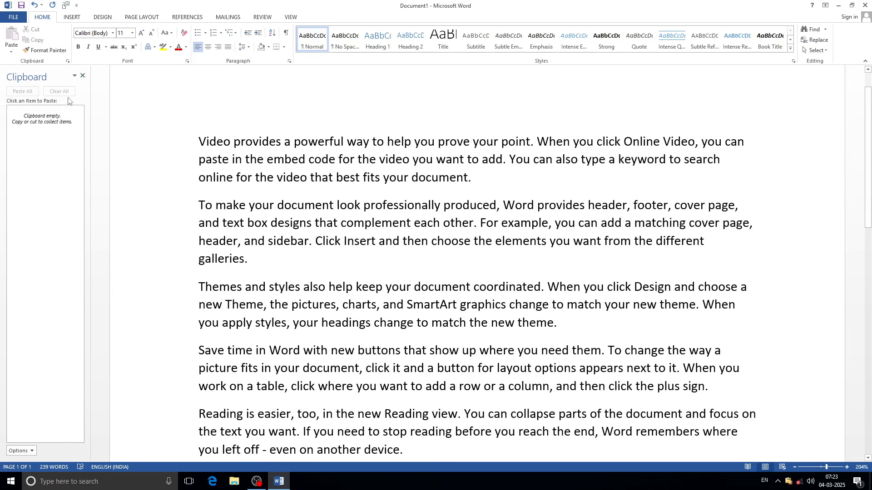
click(83, 75)
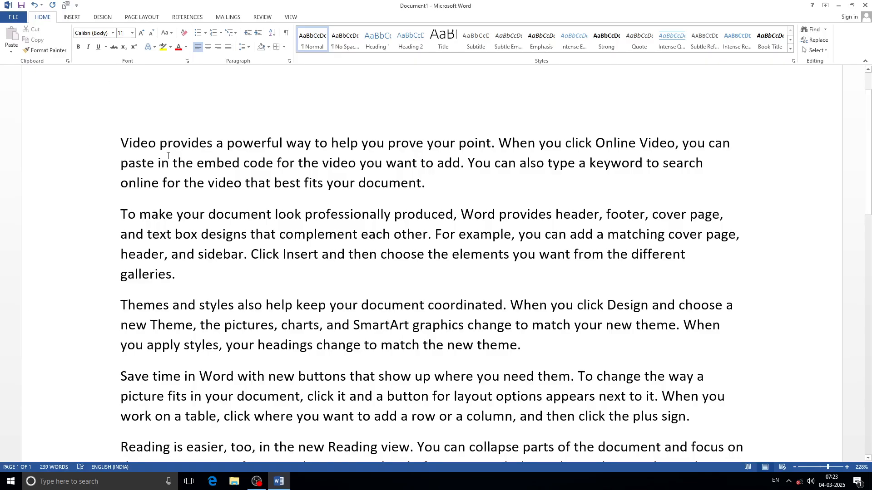
Select "Video provides a powerful way" in the first paragraph and view its settings in the Font dialog without changing them
drag(125, 149, 461, 189)
click(428, 191)
drag(119, 140, 301, 140)
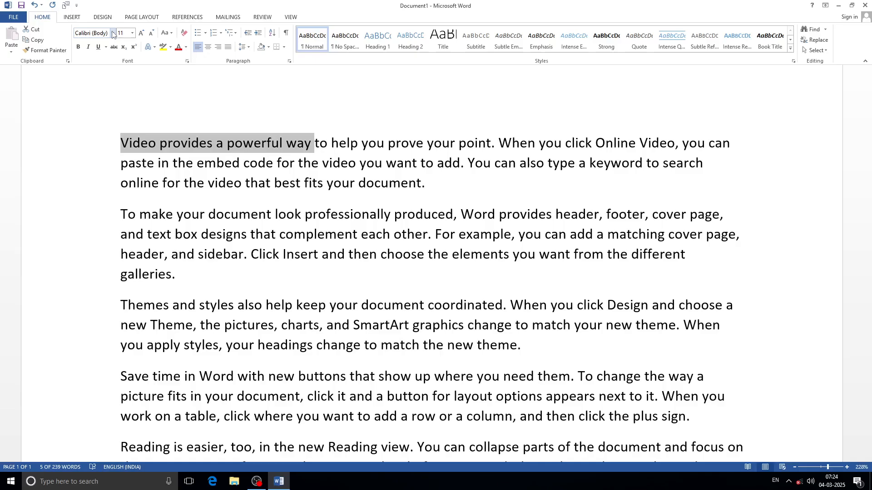
key(ctrl+shift+f)
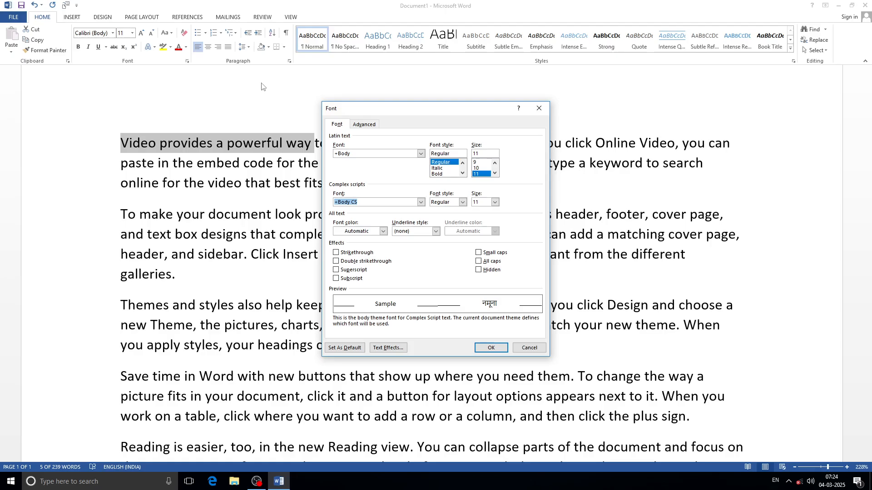
drag(436, 115, 336, 107)
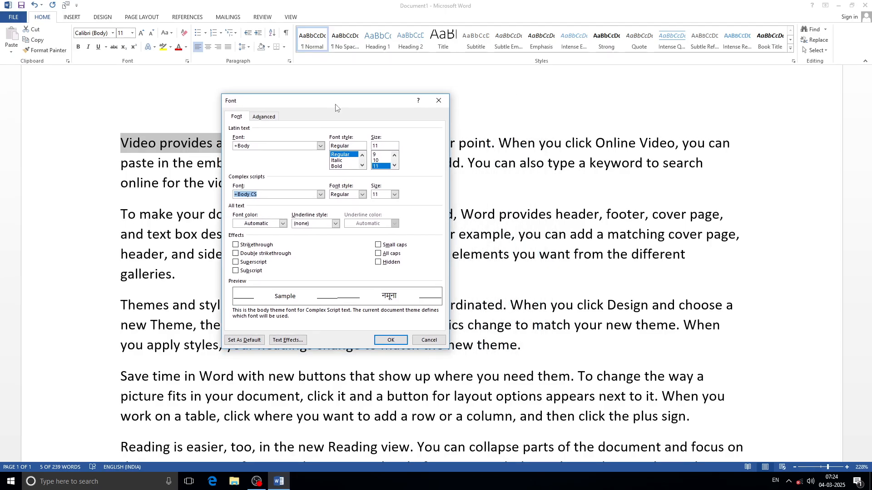
click(429, 340)
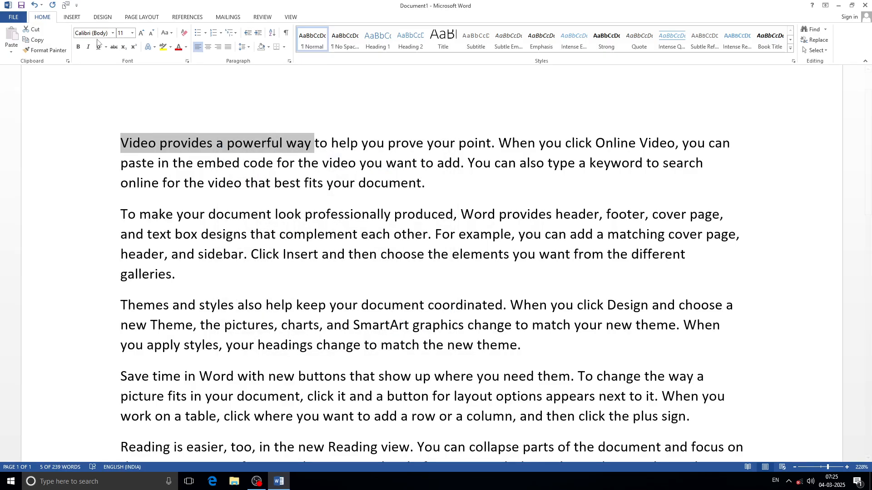
Apply the Arial Rounded MT Bold font to "Video provides a powerful way" and compare it with the neighbouring text's font
click(112, 33)
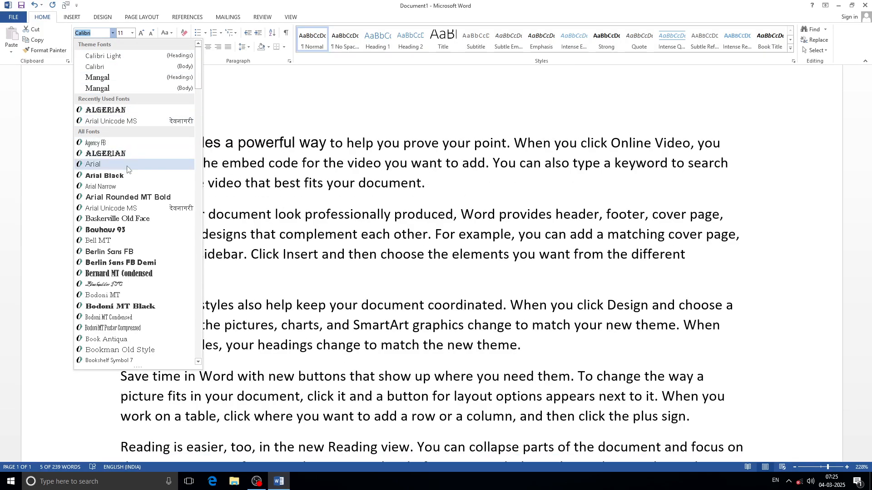
click(137, 197)
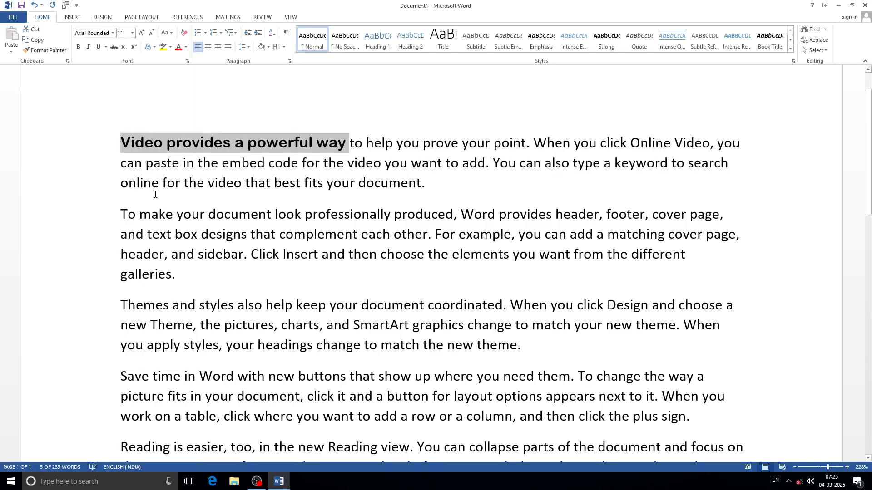
click(423, 143)
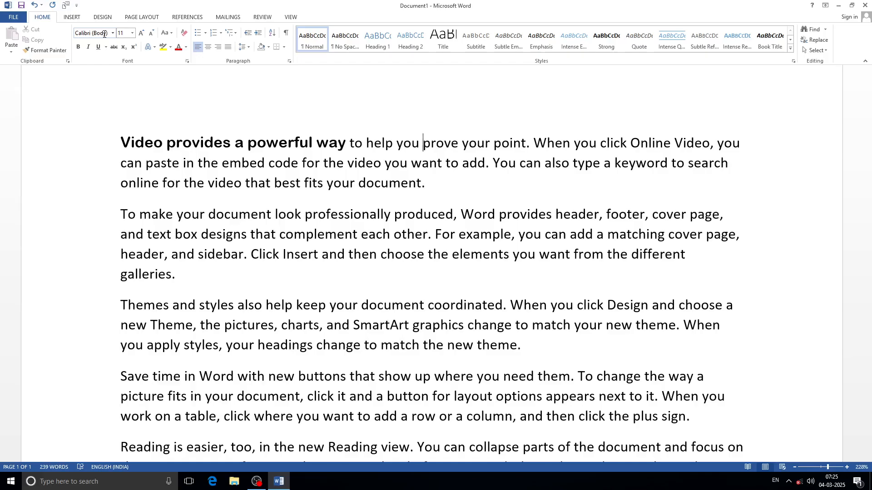
click(333, 148)
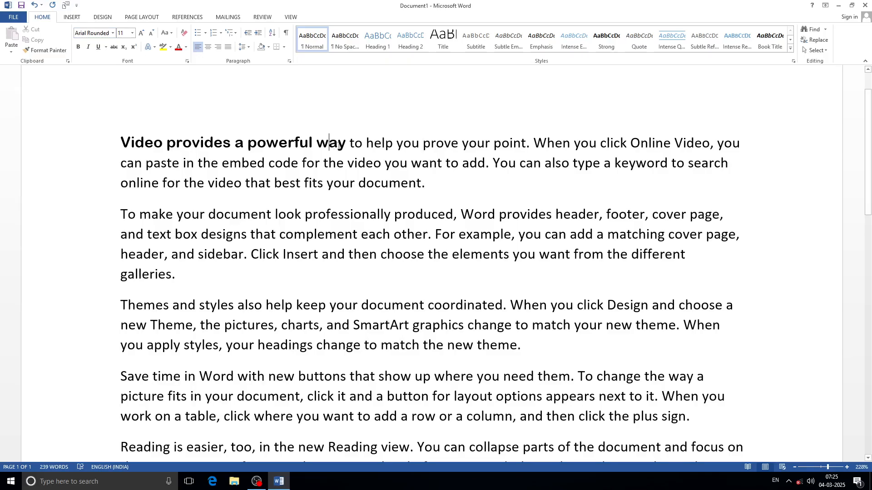
Select "Video provides a powerful way" again and browse the available fonts without choosing one
drag(347, 145, 133, 137)
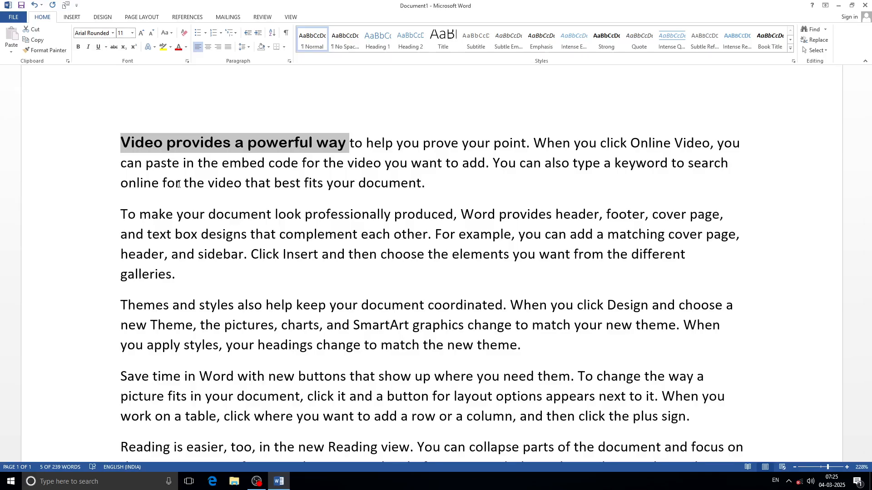
click(113, 33)
scroll(121, 202, down, 20)
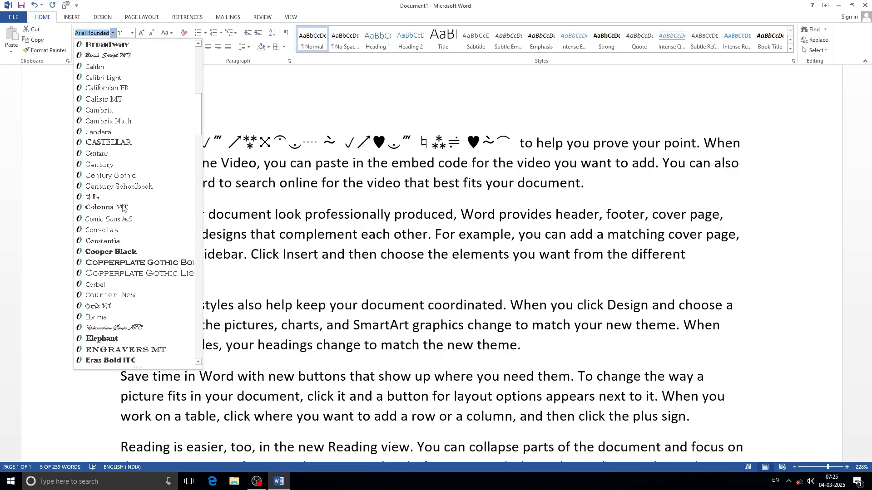
scroll(123, 207, down, 20)
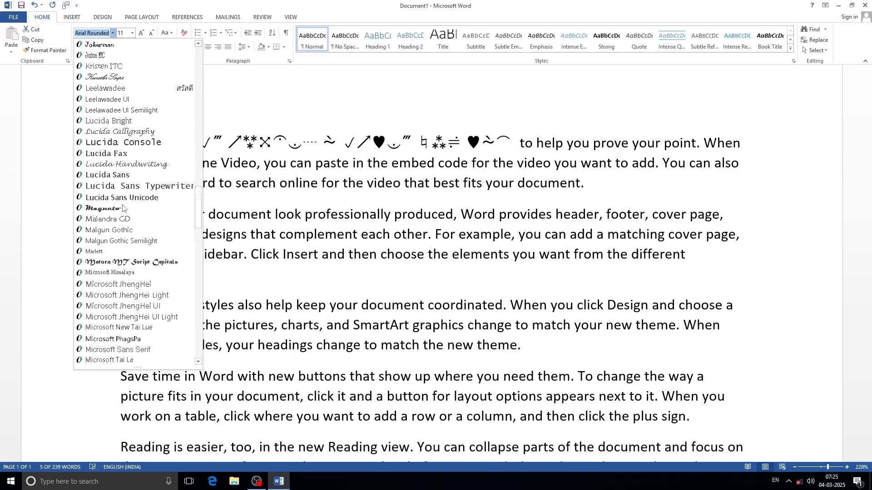
scroll(122, 208, down, 11)
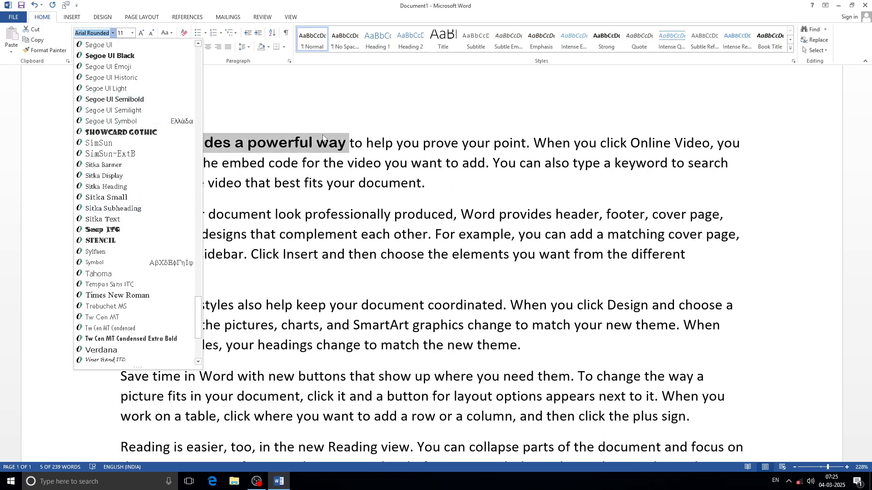
click(319, 107)
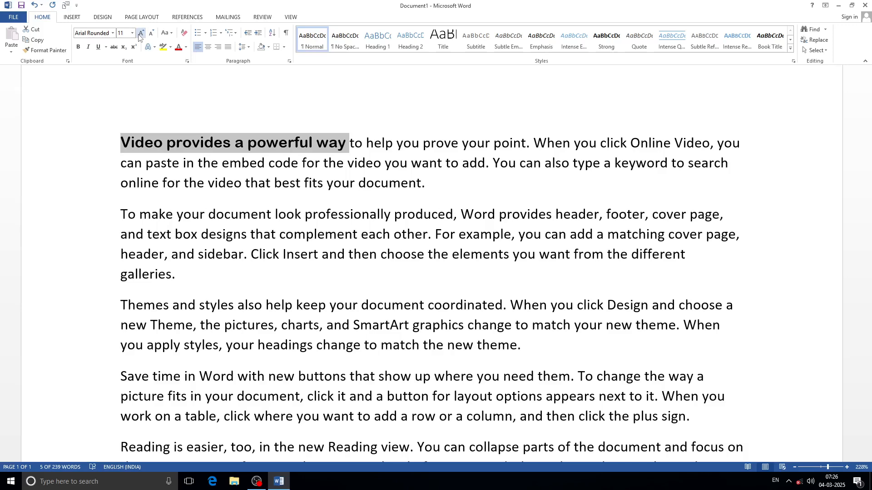
Place the cursor in "provides" and examine the font size options in the Font dialog and the size list
click(200, 102)
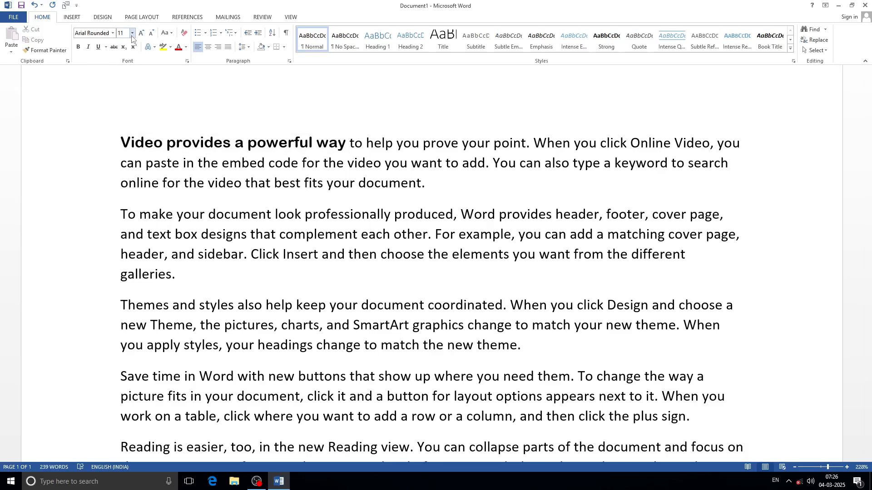
key(ctrl+shift+p)
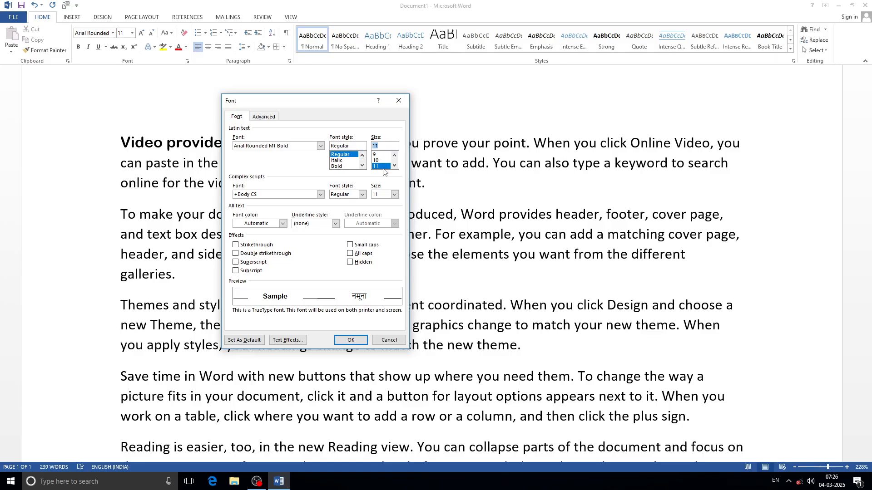
click(388, 340)
click(132, 34)
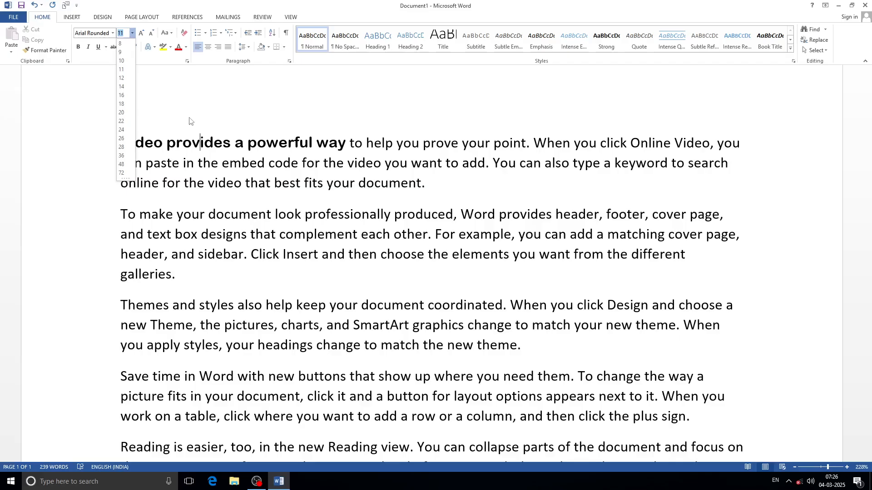
click(199, 142)
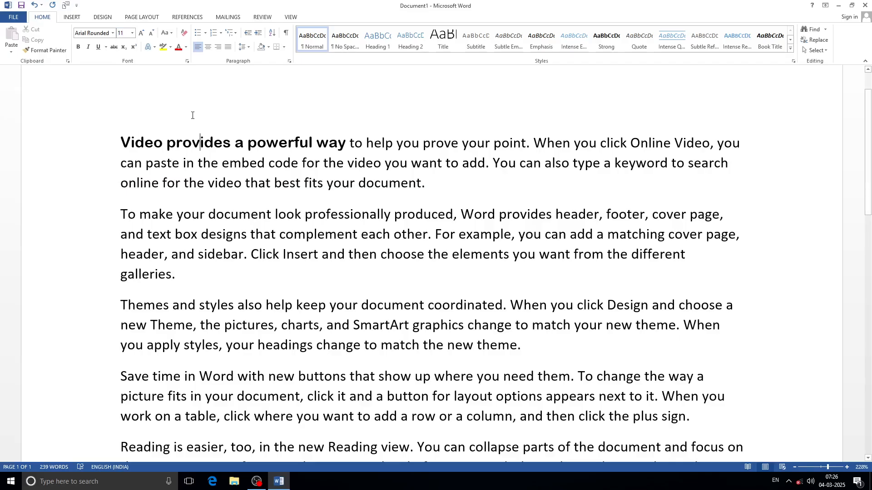
click(132, 33)
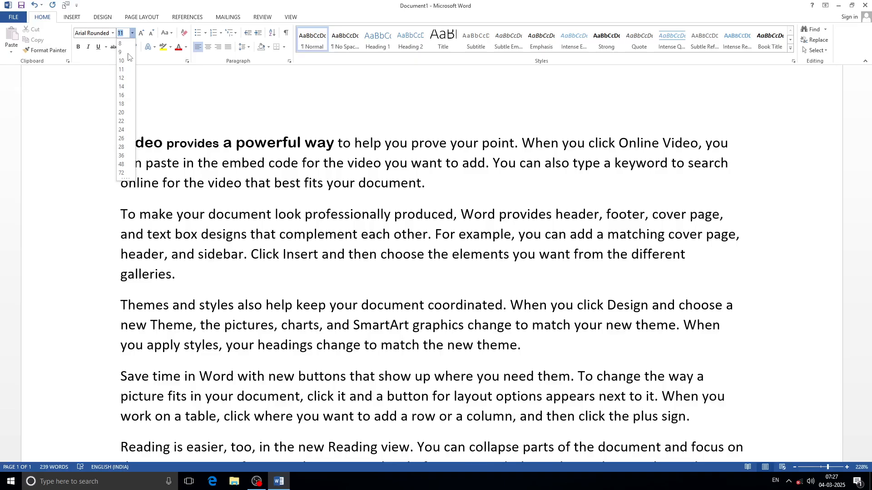
click(121, 78)
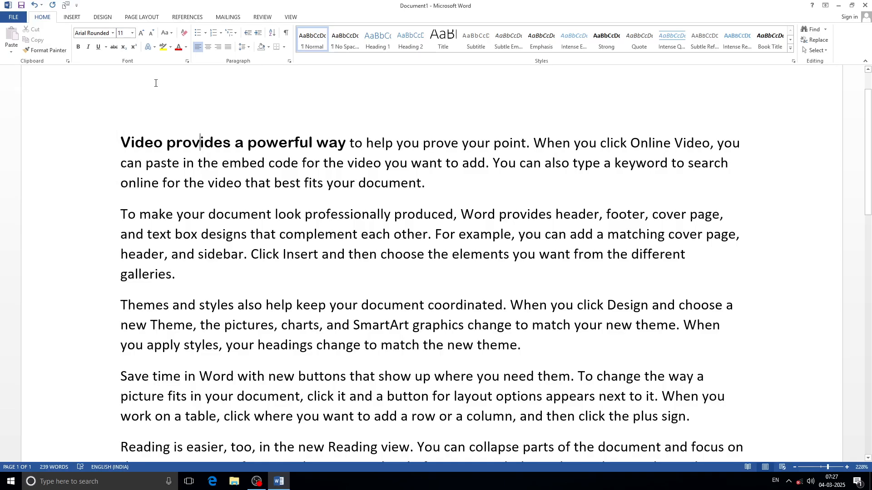
Set the font size of the word "provides" in the first line to 1
click(121, 34)
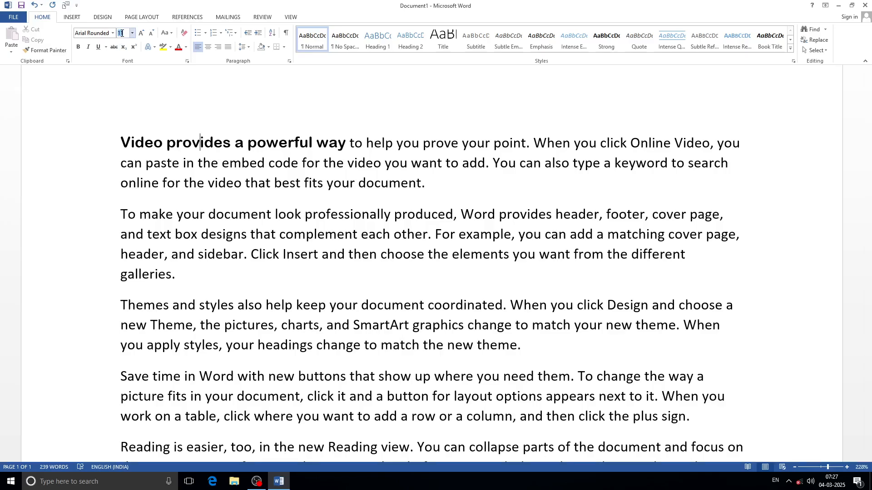
text(1)
key(Return)
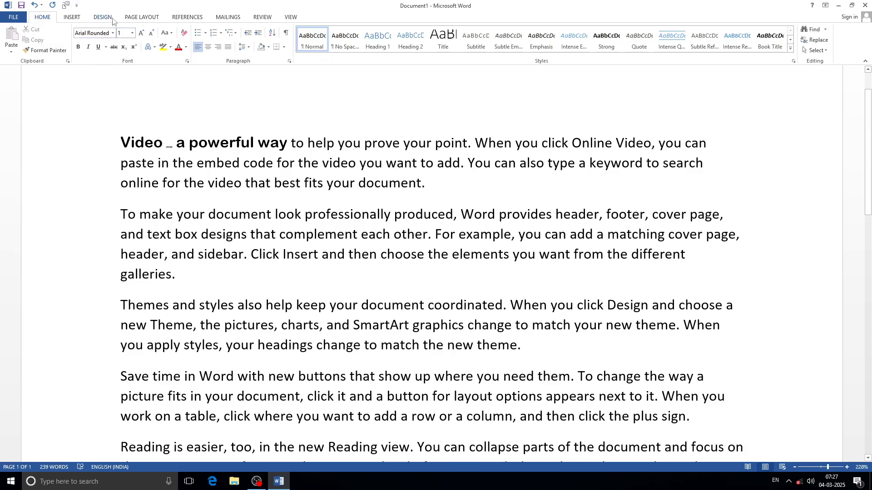
Set the font size of the word "provides" in the first line to 500
click(122, 31)
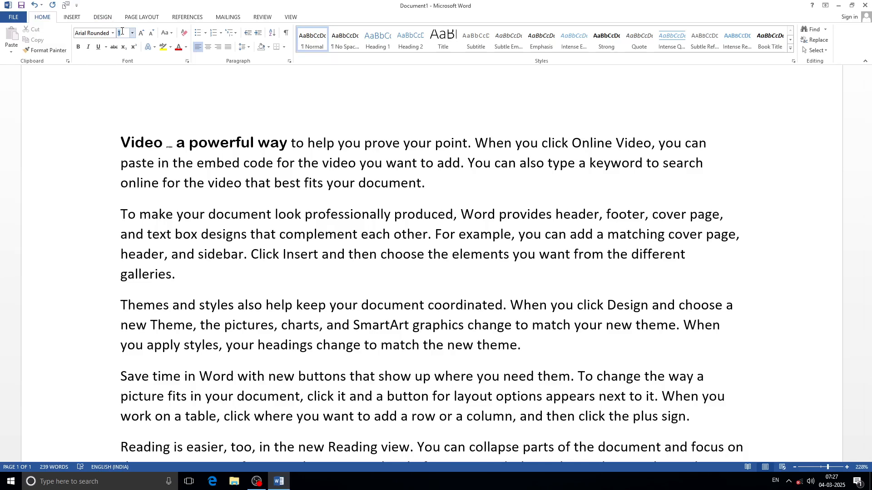
text(500)
key(Return)
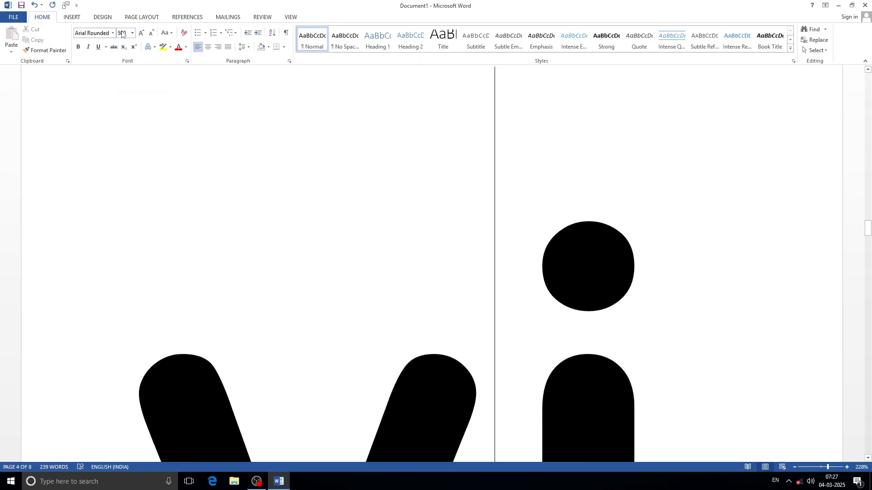
Set the font size of the word "provides" to 600
click(131, 33)
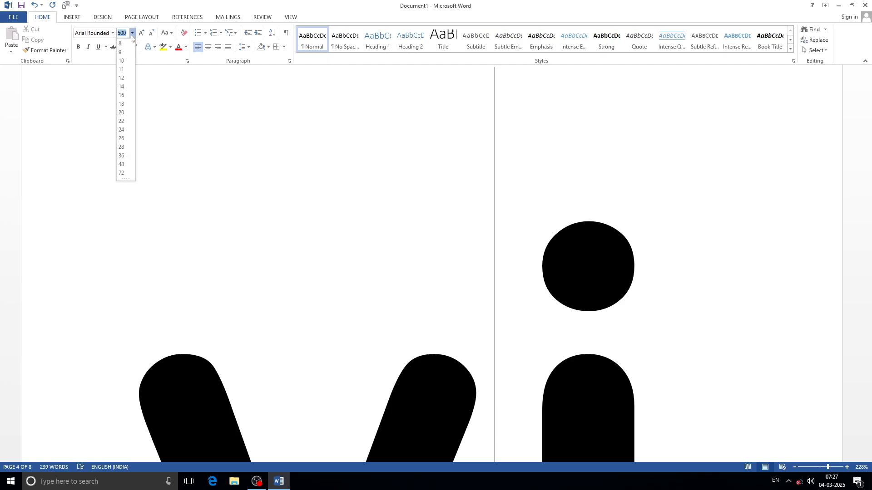
click(126, 34)
key(BackSpace)
key(BackSpace)
key(BackSpace)
text(600)
key(Return)
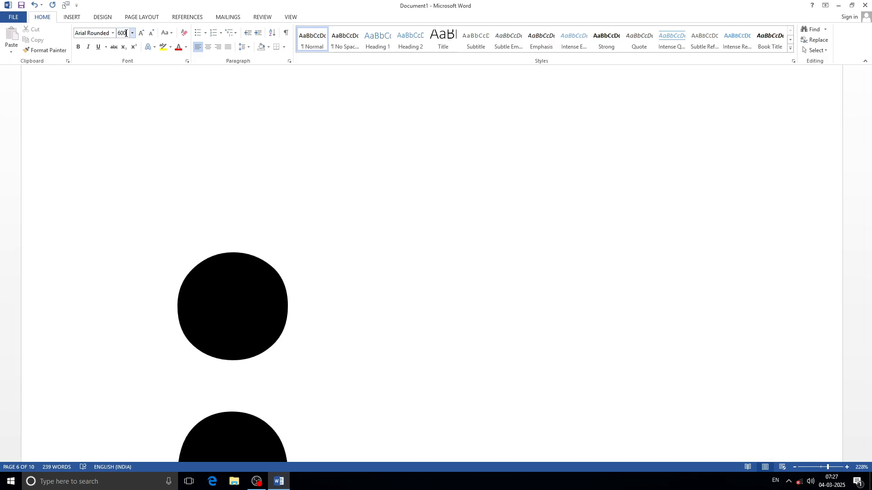
Set the font size of the word "provides" to 700
key(BackSpace)
key(BackSpace)
key(BackSpace)
text(700)
key(Return)
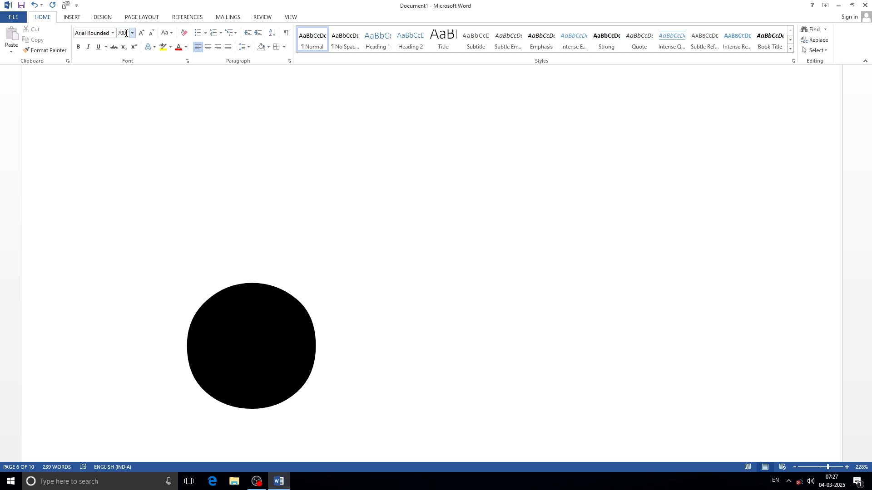
Set the font size of the word "provides" to 1000
double_click(125, 33)
text(7)
key(BackSpace)
text(1000)
key(Return)
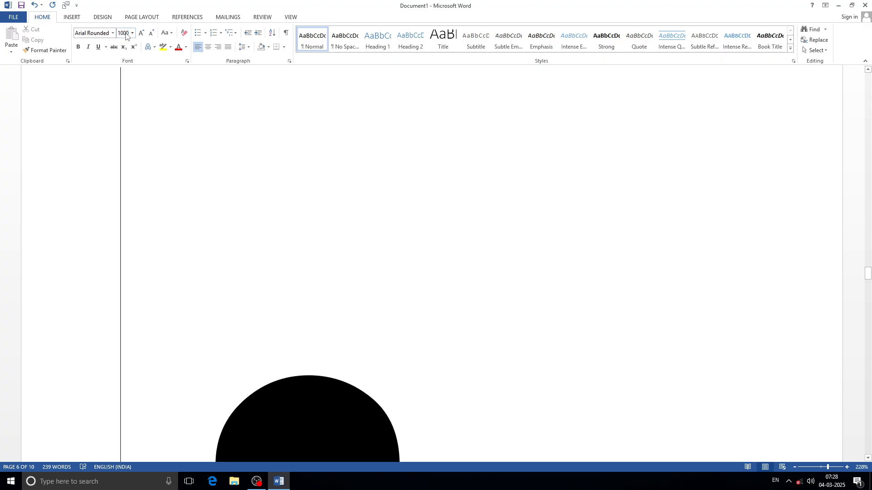
click(125, 34)
click(147, 73)
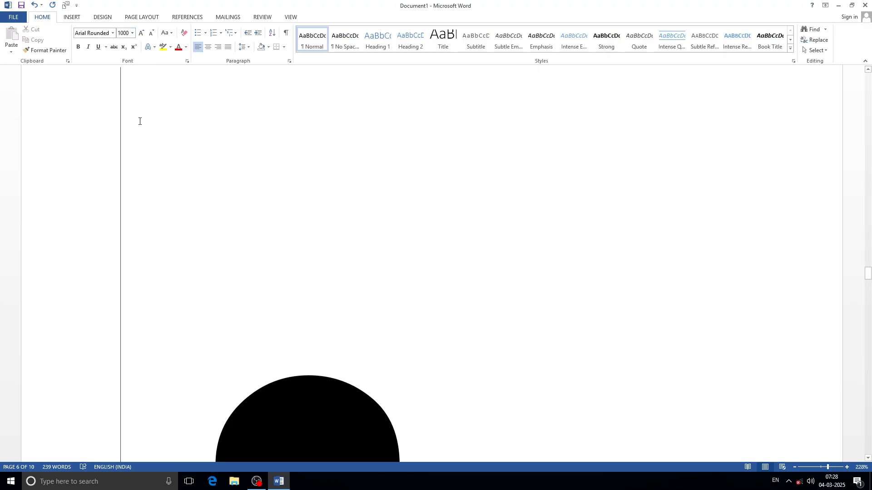
Undo the font size and font changes in the first line, and redo Arial Rounded MT Bold on "Video provides a powerful way"
click(33, 5)
click(32, 5)
click(33, 5)
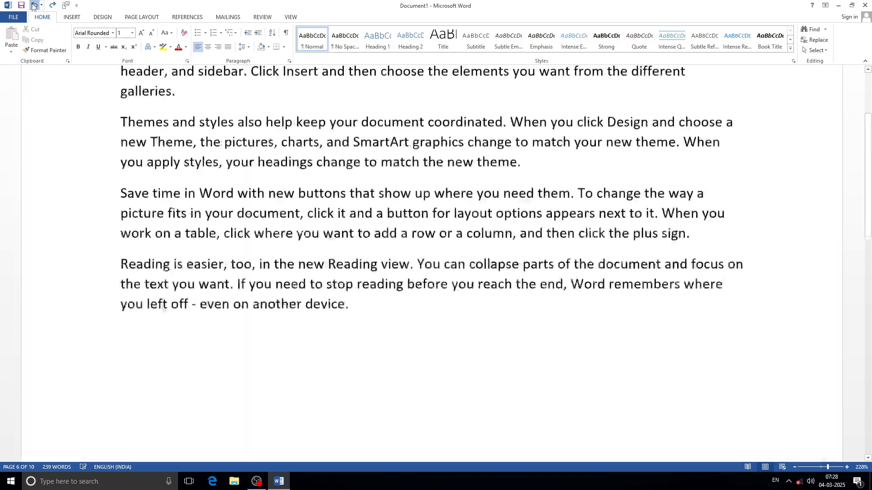
click(32, 5)
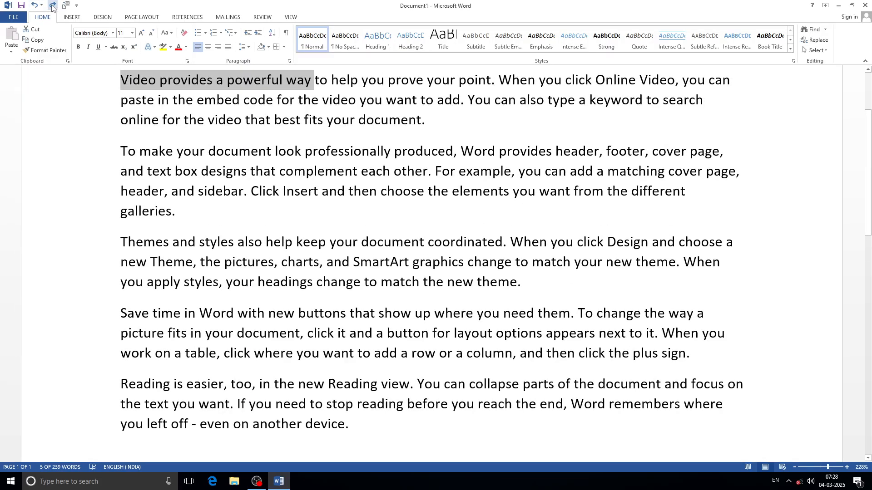
click(53, 5)
scroll(221, 145, up, 3)
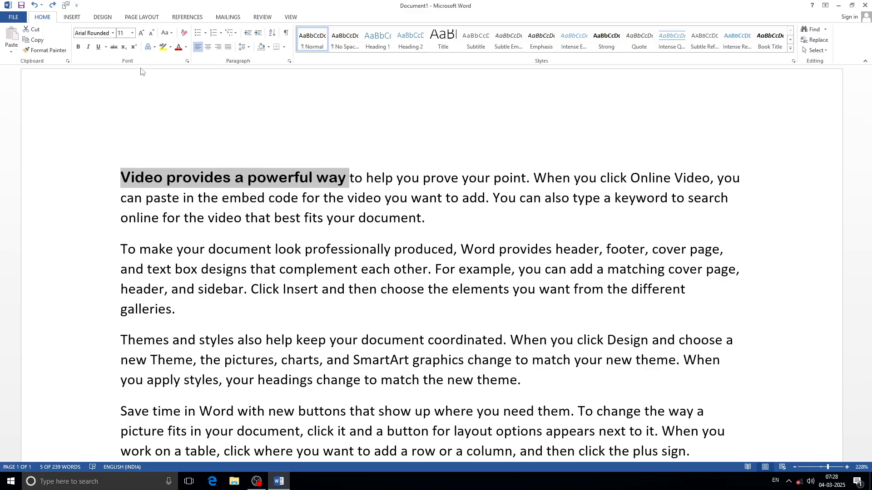
Replace the word "provides" in the first line with ">" and delete that character
click(226, 217)
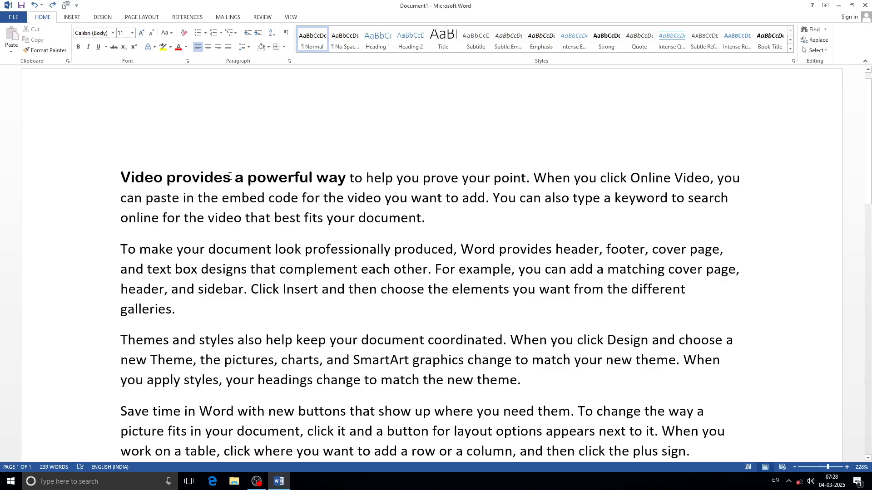
drag(231, 177, 164, 181)
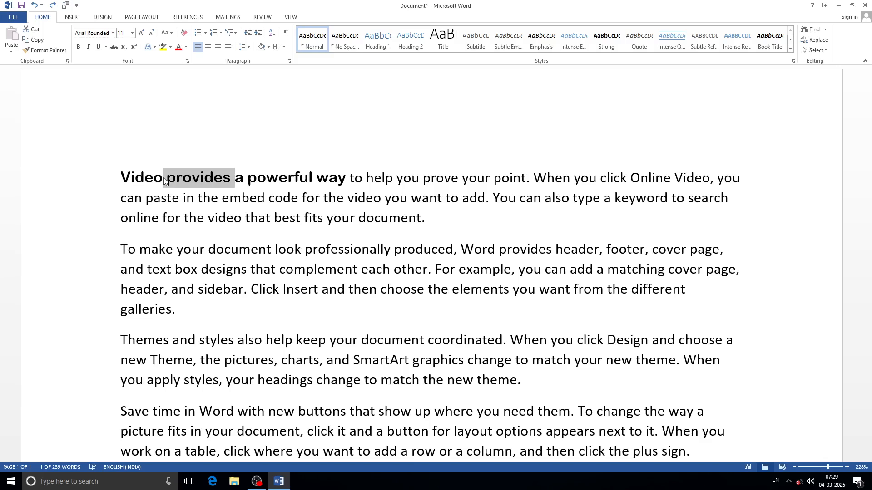
text(>)
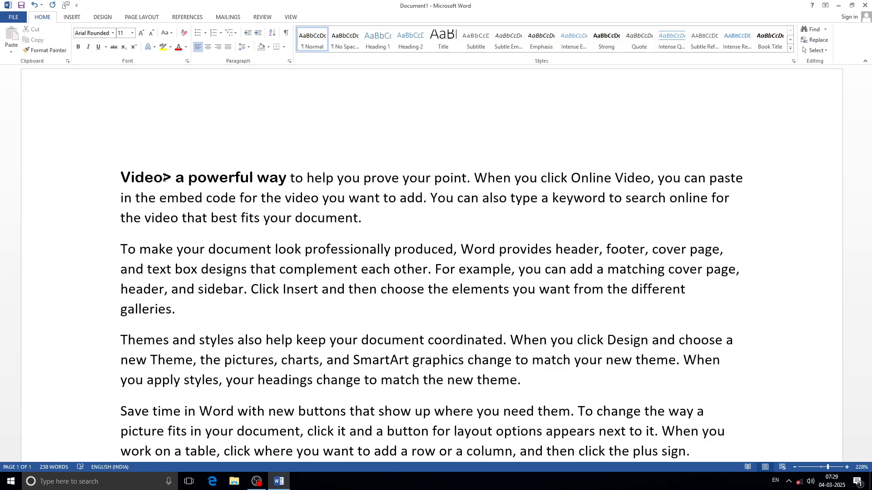
key(BackSpace)
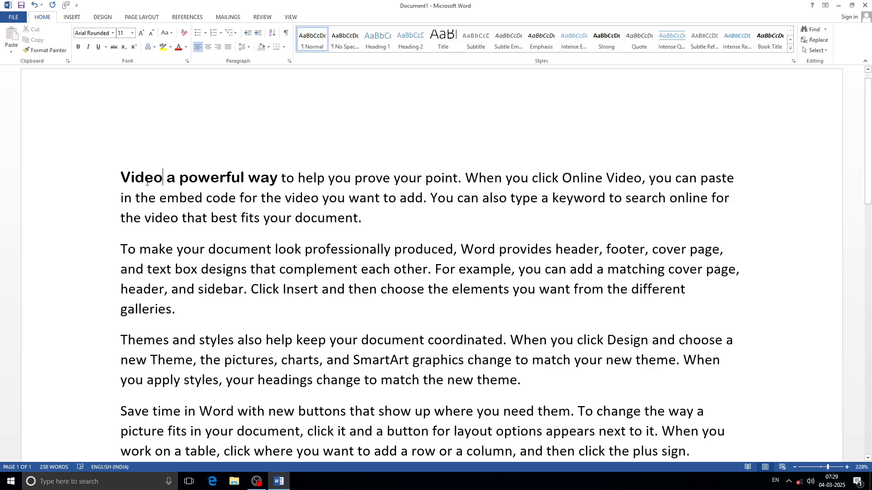
Grow the font size of the word "powerful" in the first line step by step to 20
click(203, 182)
drag(249, 177, 180, 178)
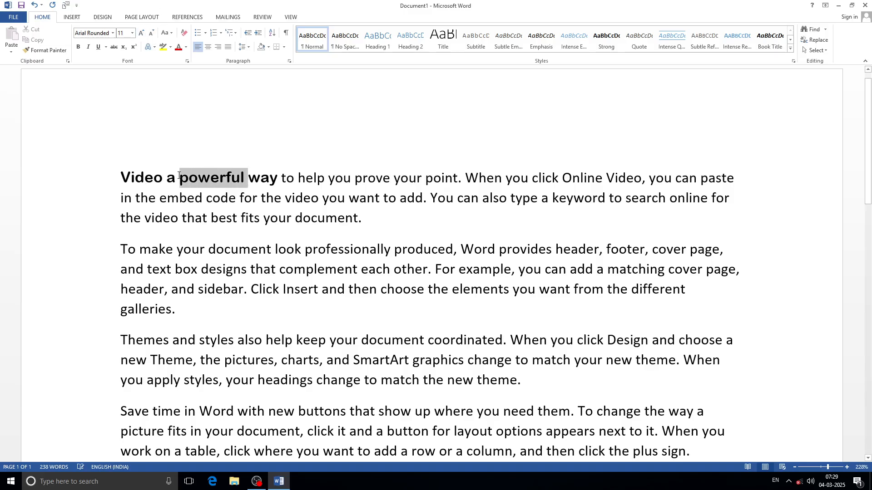
click(141, 34)
click(142, 34)
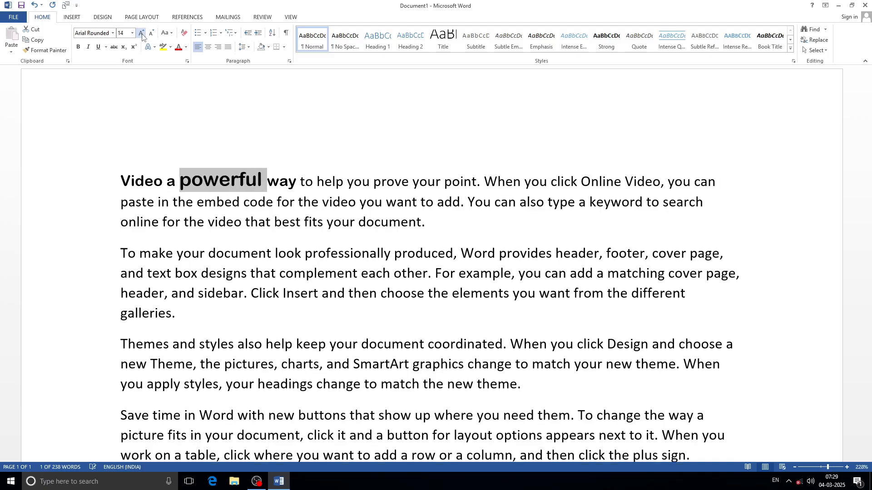
click(142, 34)
click(142, 34)
click(141, 34)
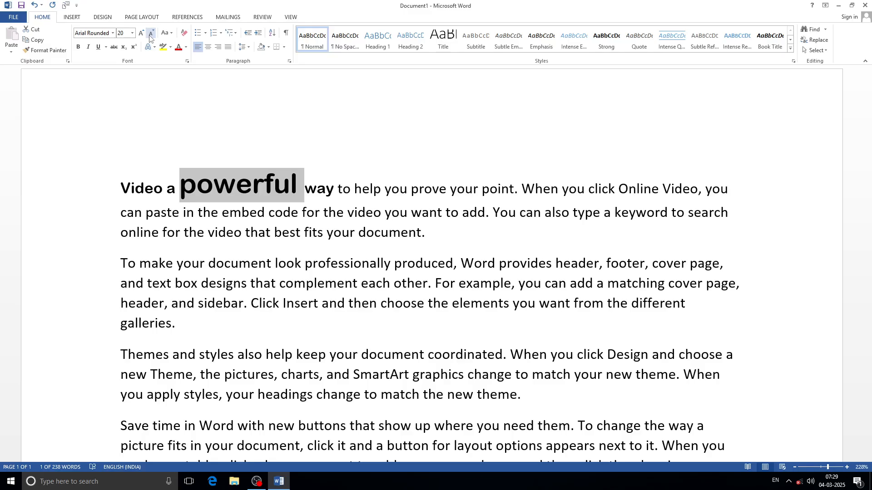
Shrink the font size of "powerful" stepwise, grow it again, and reduce it to 12
key(ctrl+comma)
click(150, 38)
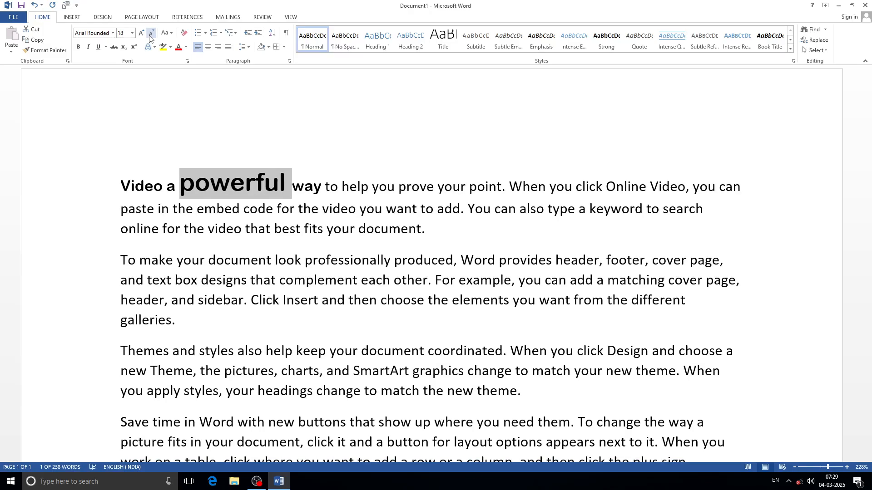
click(150, 38)
click(150, 37)
click(150, 38)
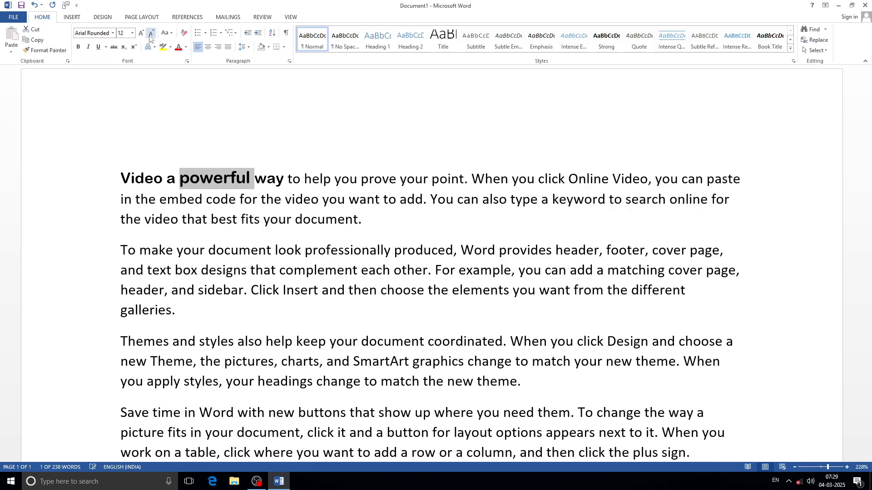
click(149, 38)
key(ctrl+shift+period)
key(ctrl+shift+period)
key(ctrl+shift+period)
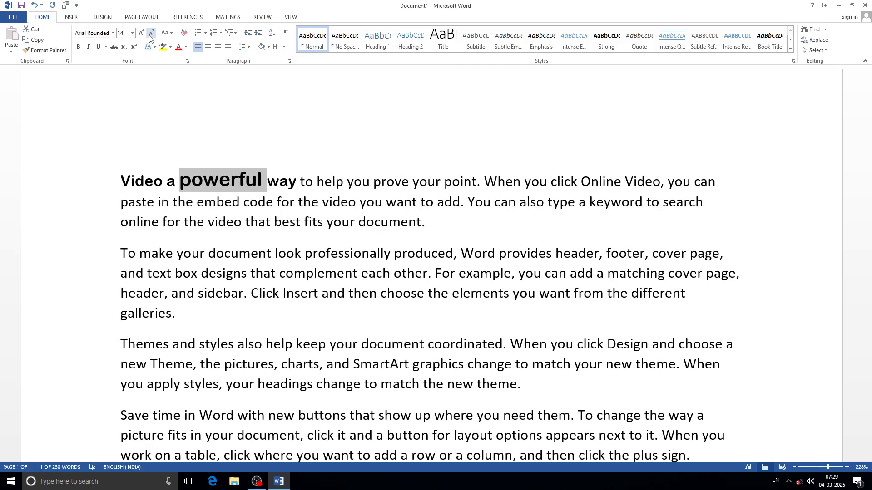
click(150, 38)
click(150, 38)
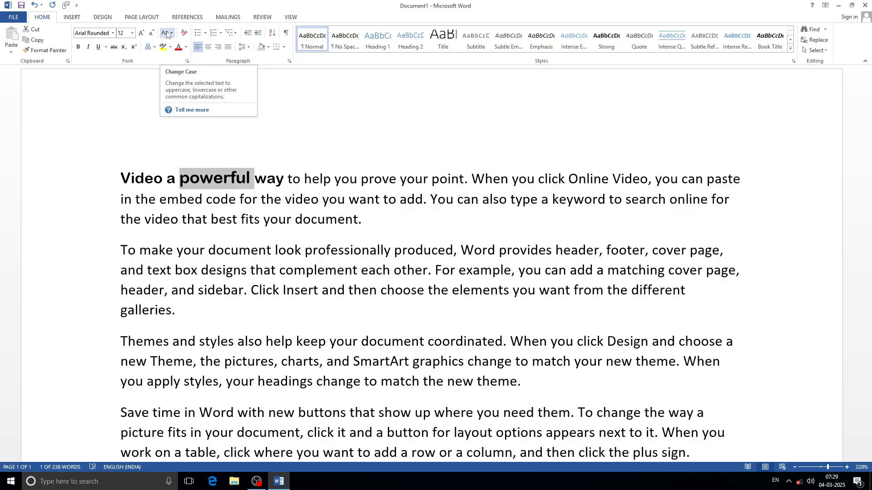
Change the case of the entire first paragraph to UPPERCASE and then to lowercase
click(366, 221)
drag(348, 222, 122, 175)
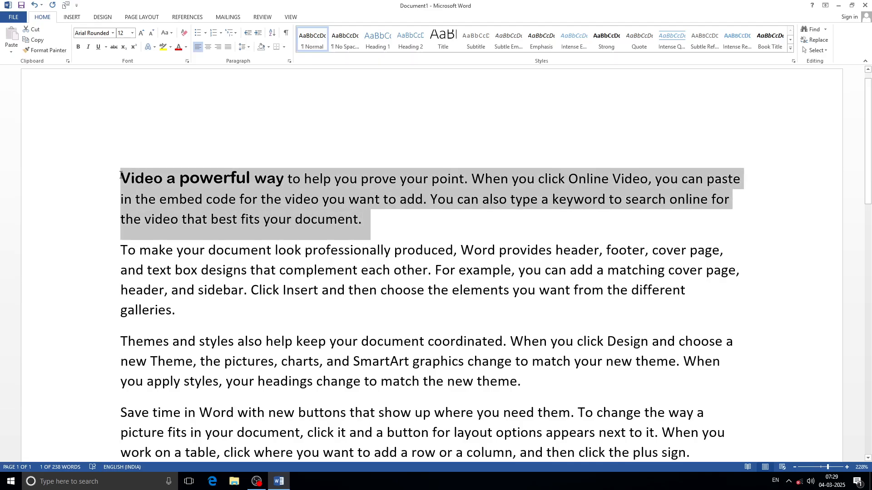
click(172, 34)
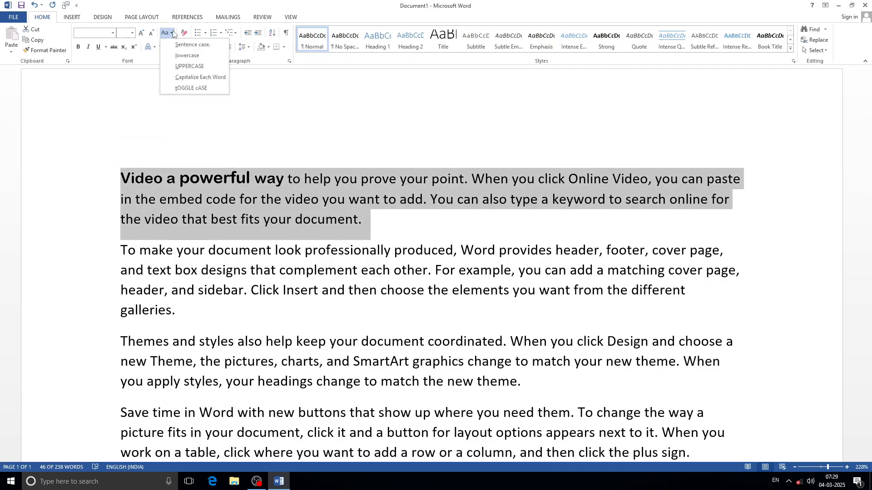
click(186, 66)
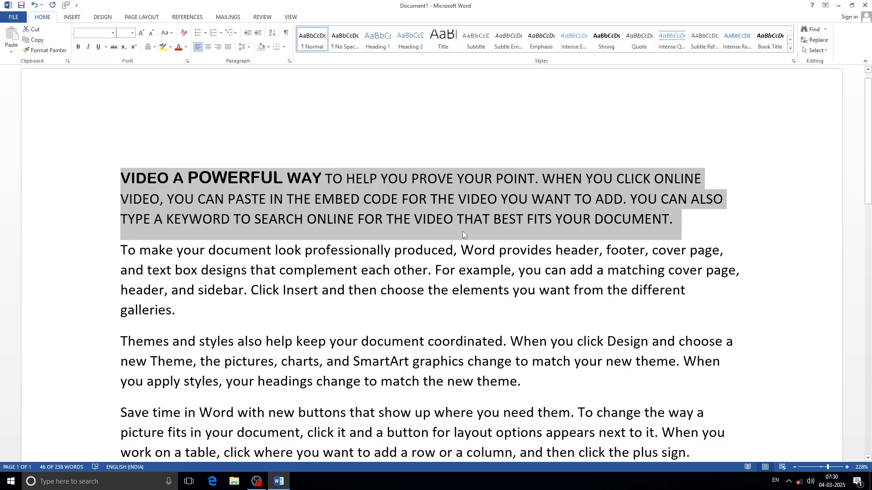
click(168, 34)
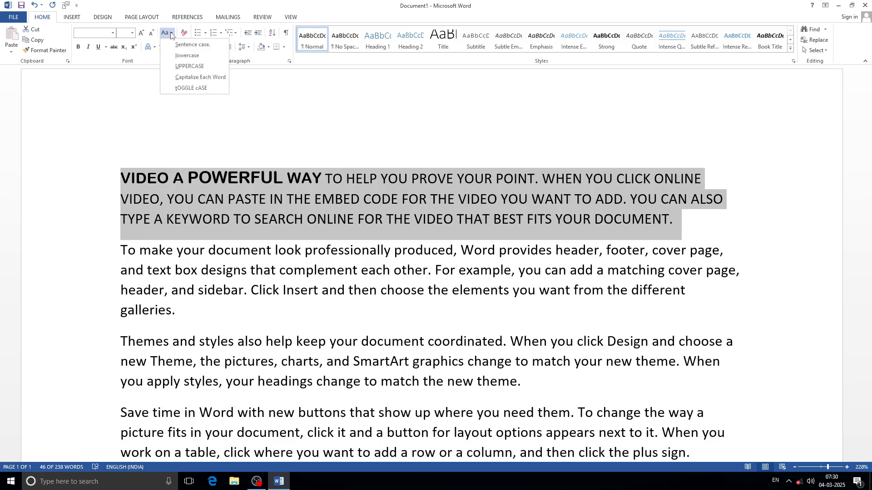
click(187, 56)
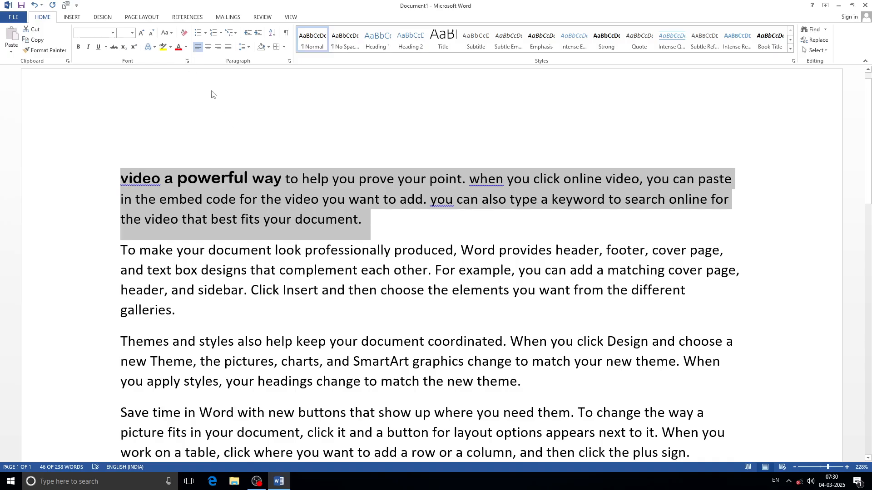
Apply Sentence case to the selected first paragraph, followed by Capitalize Each Word
click(171, 32)
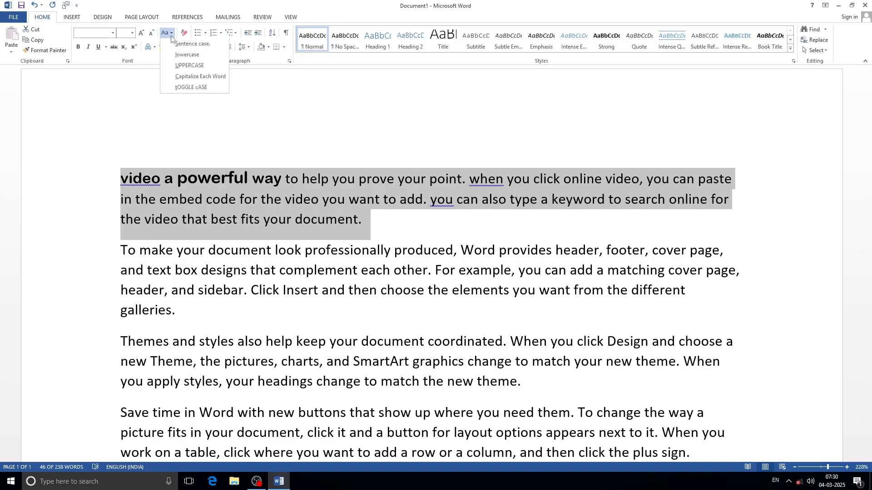
click(193, 45)
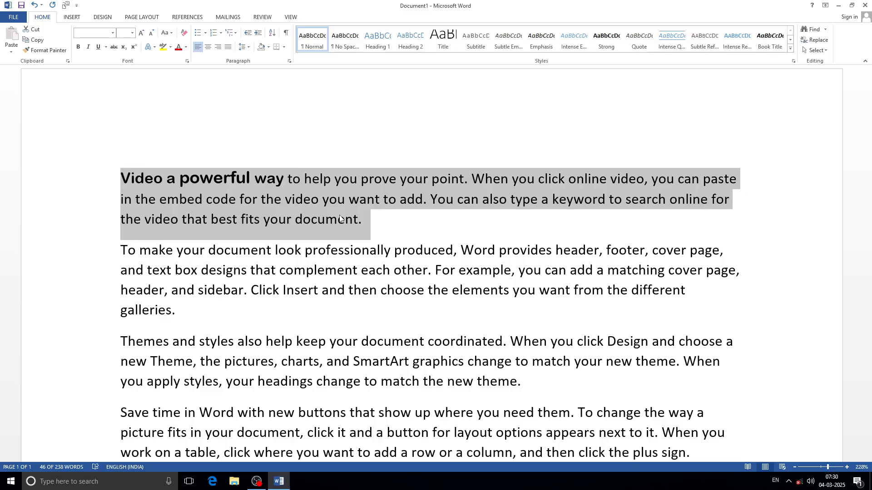
click(168, 34)
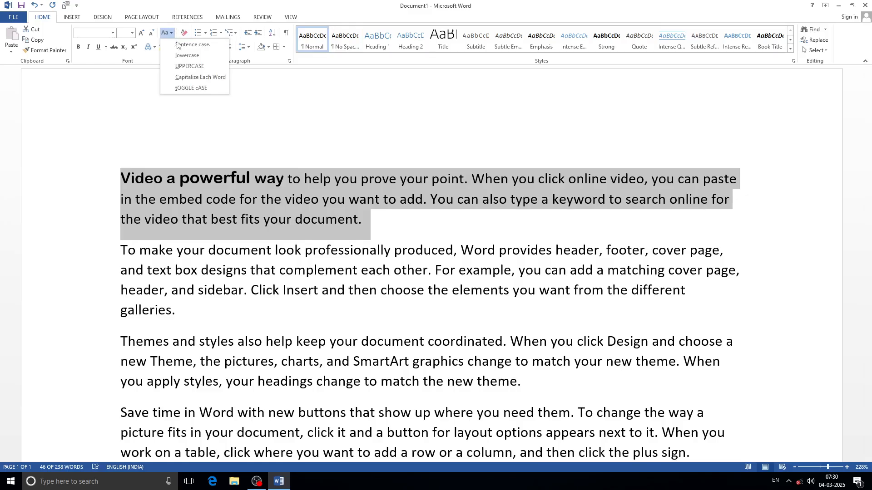
click(199, 78)
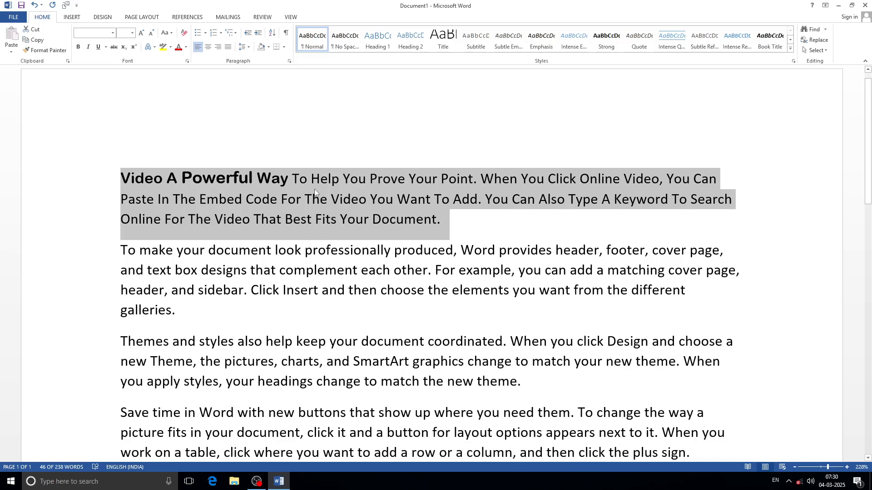
Convert the selected first paragraph to UPPERCASE and apply tOGGLE cASE to invert it
click(168, 32)
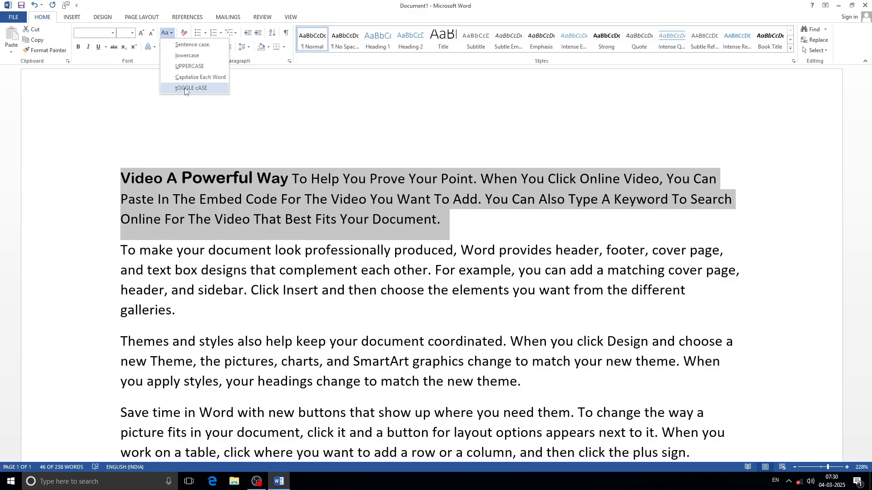
click(189, 66)
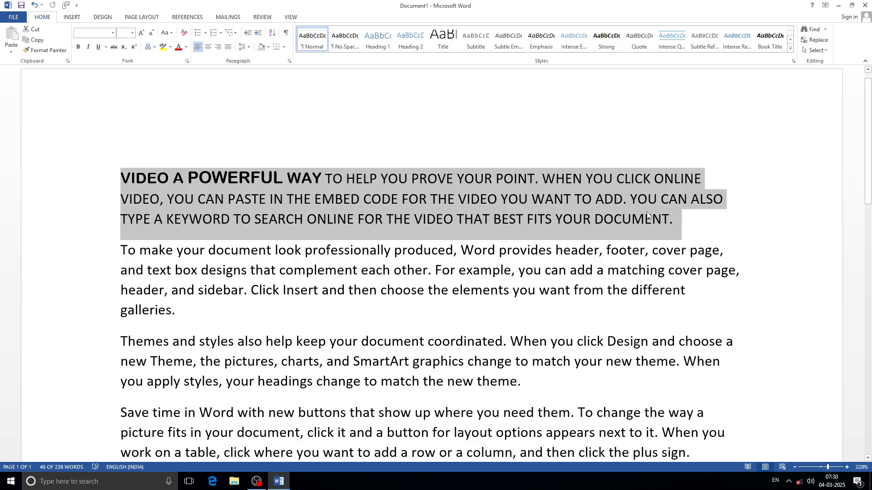
click(168, 36)
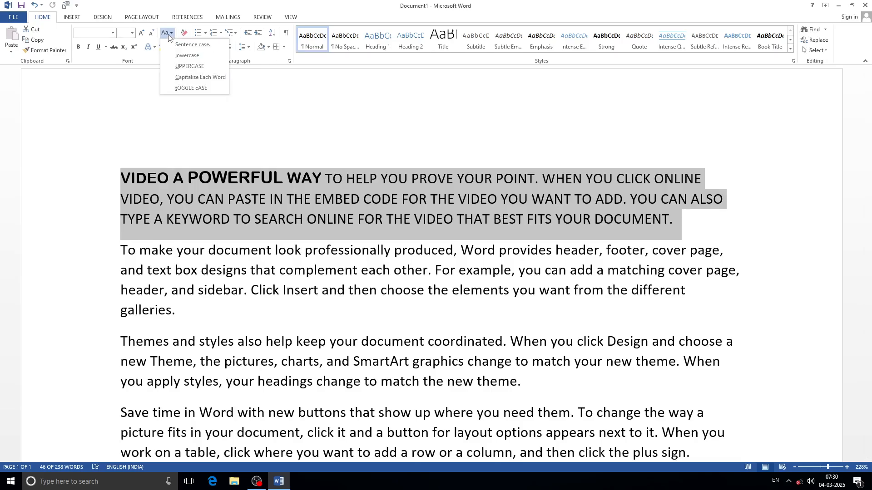
click(197, 92)
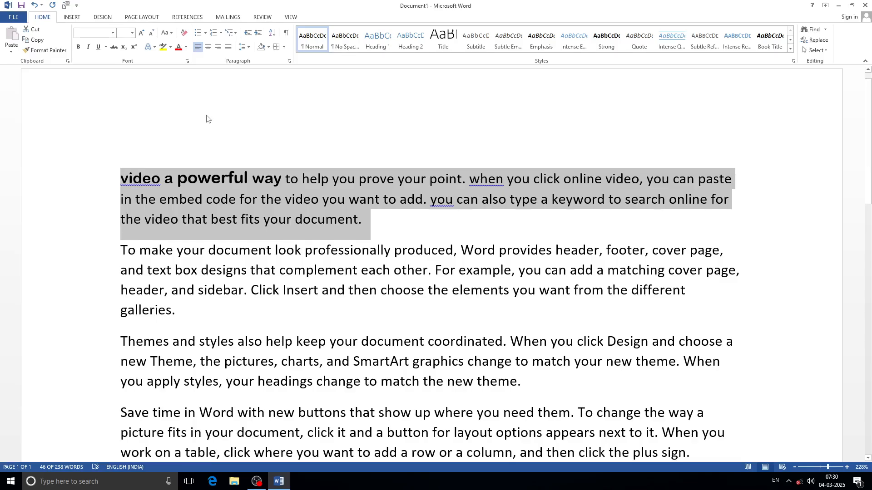
Cycle the selected first paragraph through Capitalize Each Word and tOGGLE cASE, finishing with Sentence case
click(166, 33)
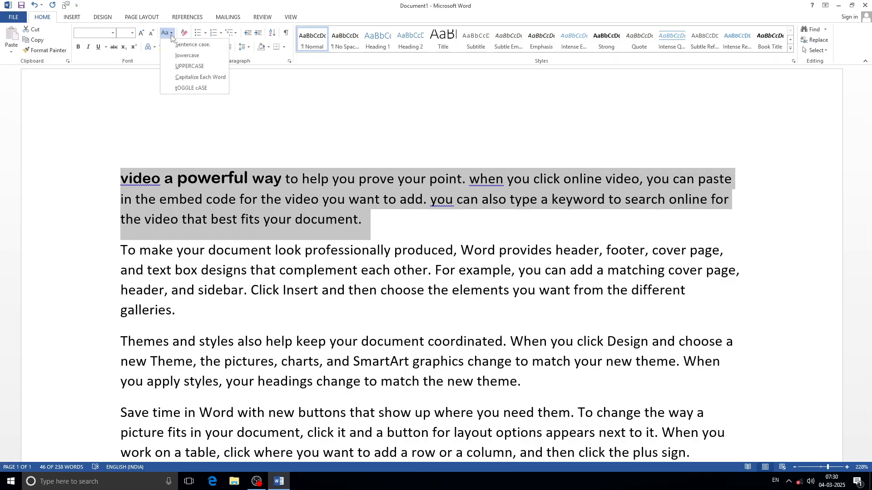
click(188, 77)
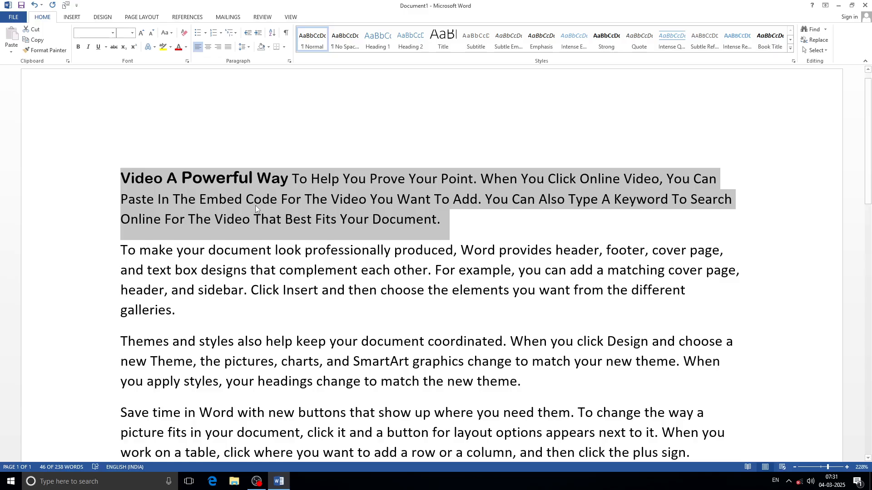
click(173, 35)
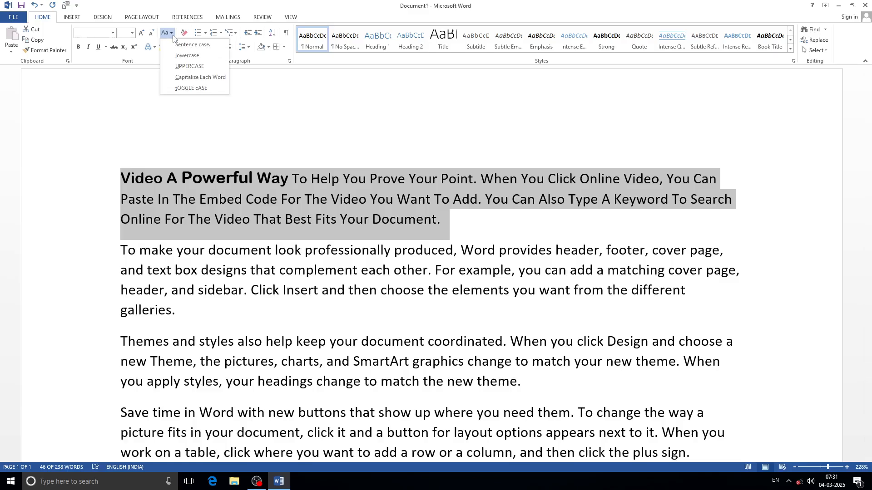
click(193, 88)
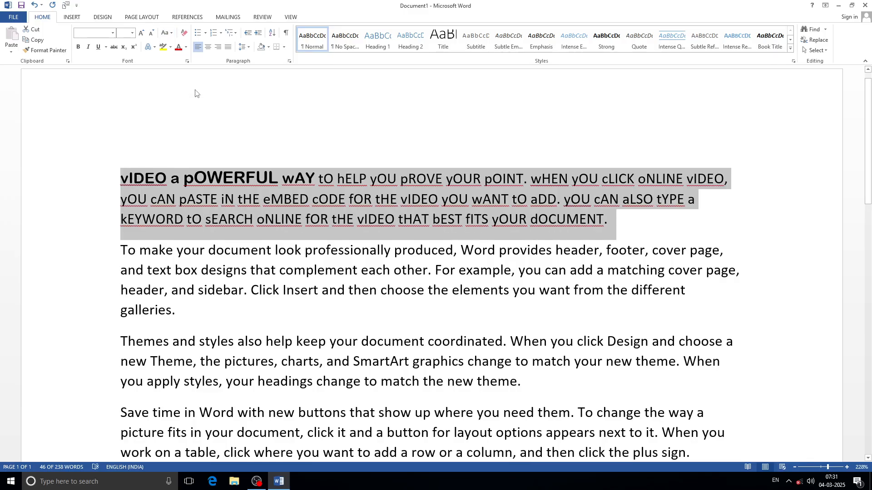
click(166, 32)
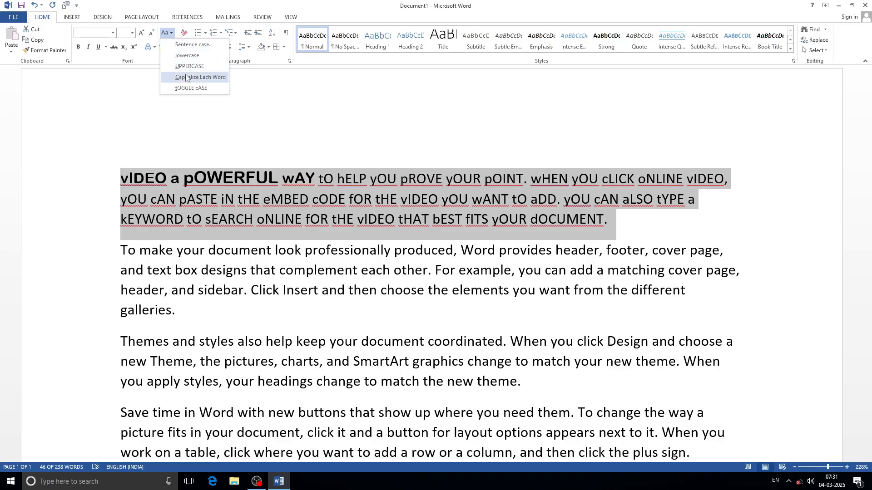
click(187, 44)
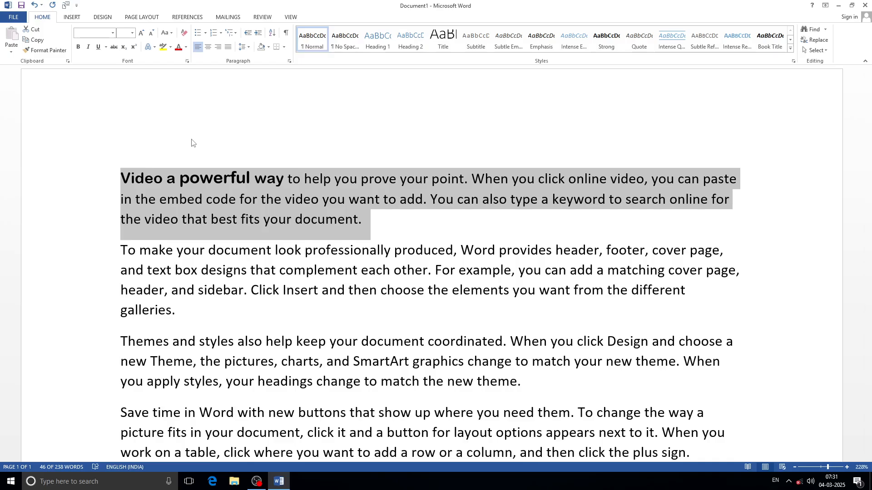
Make the selected first paragraph bold, italic and underlined
click(78, 47)
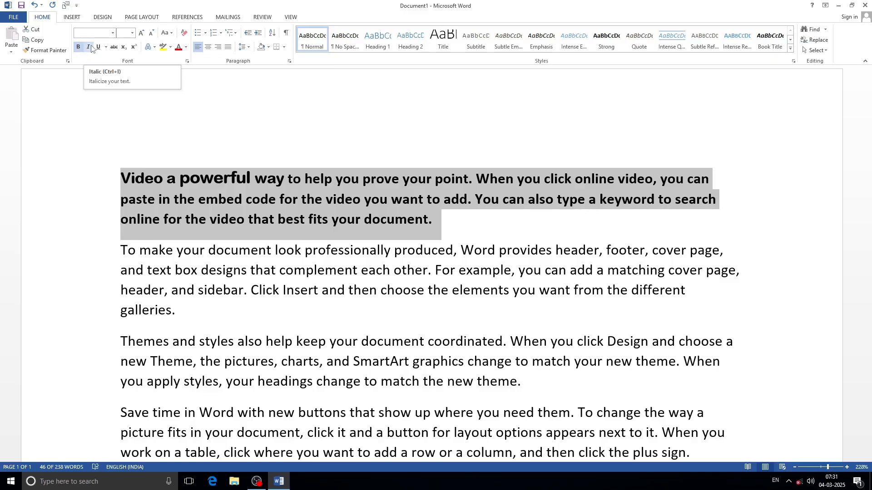
click(89, 47)
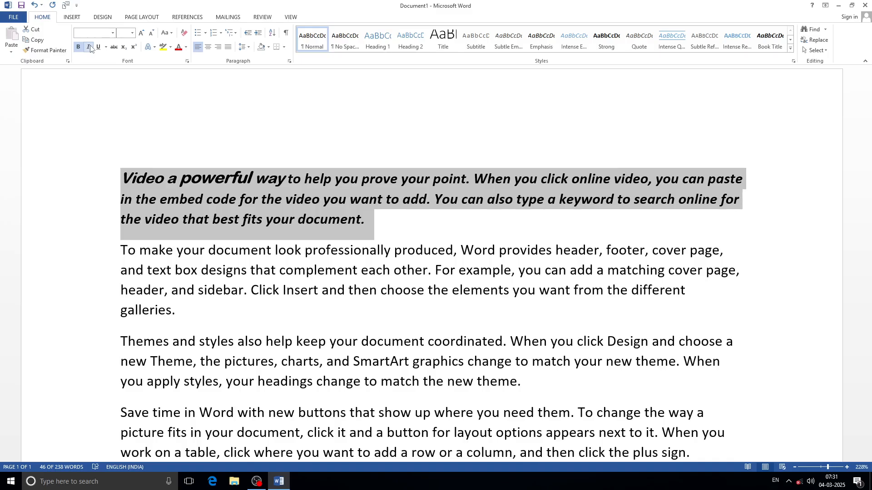
click(99, 47)
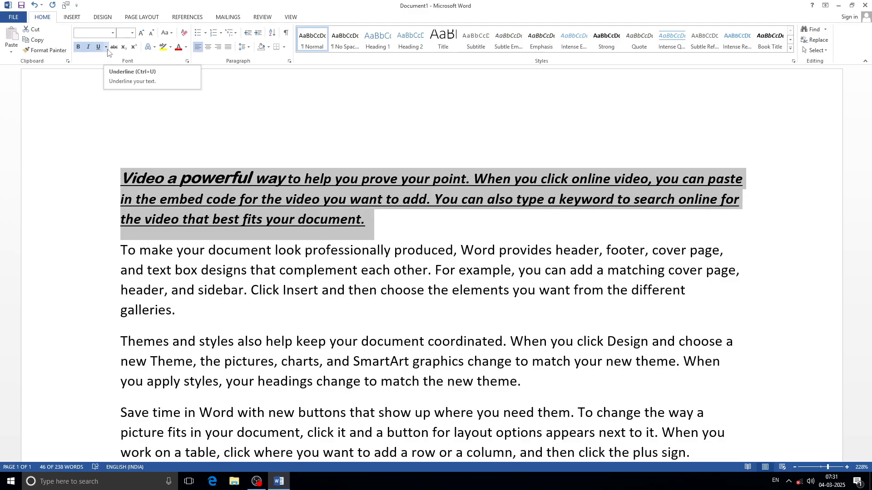
Try a thick underline on the first paragraph, toggle underlining off and on, and set the underline style to None
click(107, 49)
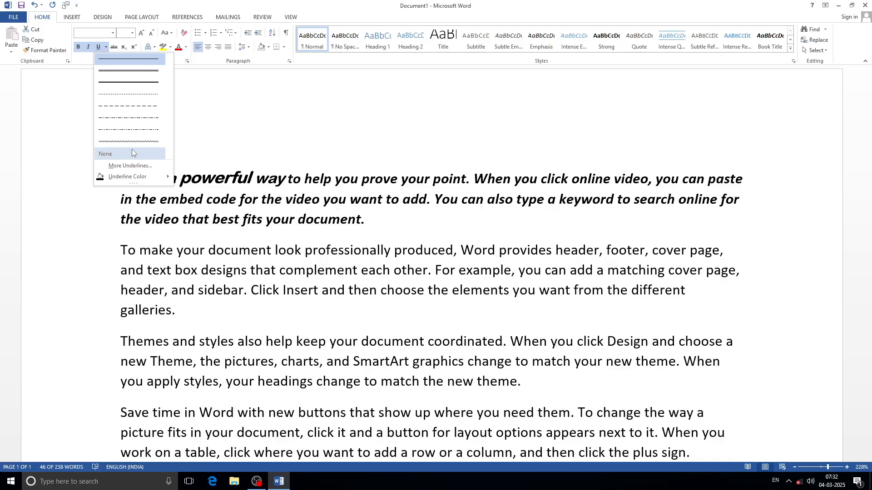
click(129, 83)
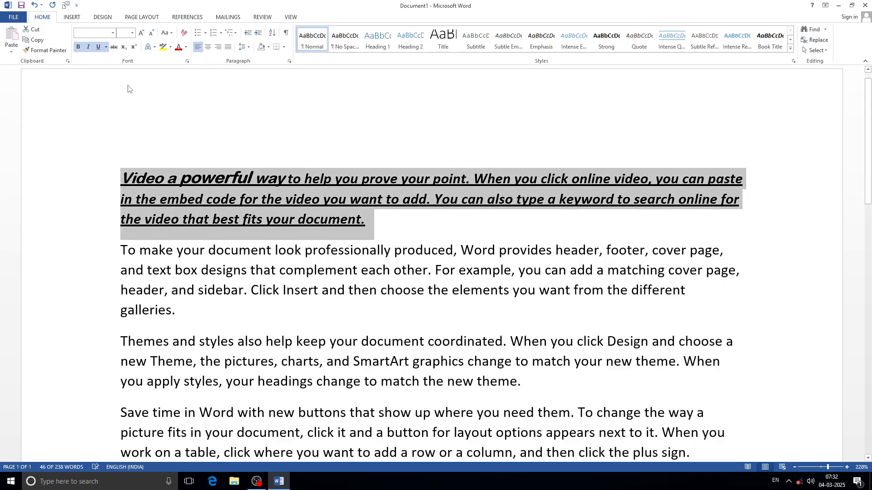
click(101, 49)
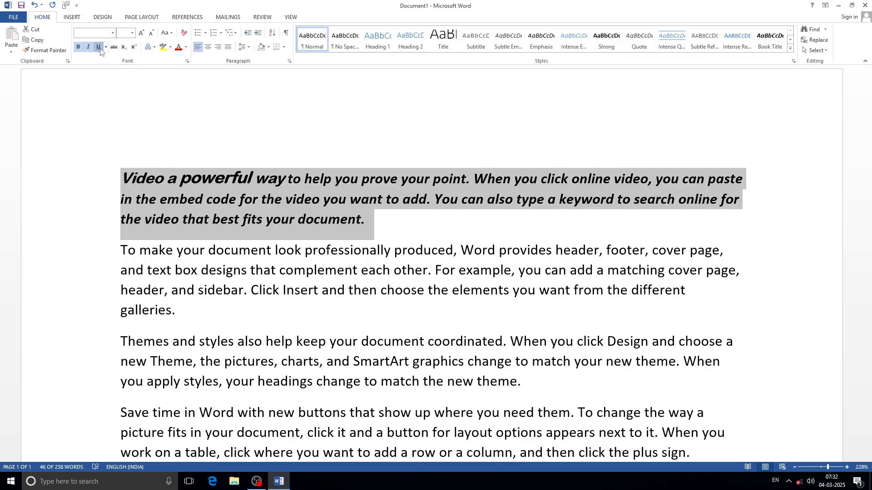
click(99, 48)
click(106, 47)
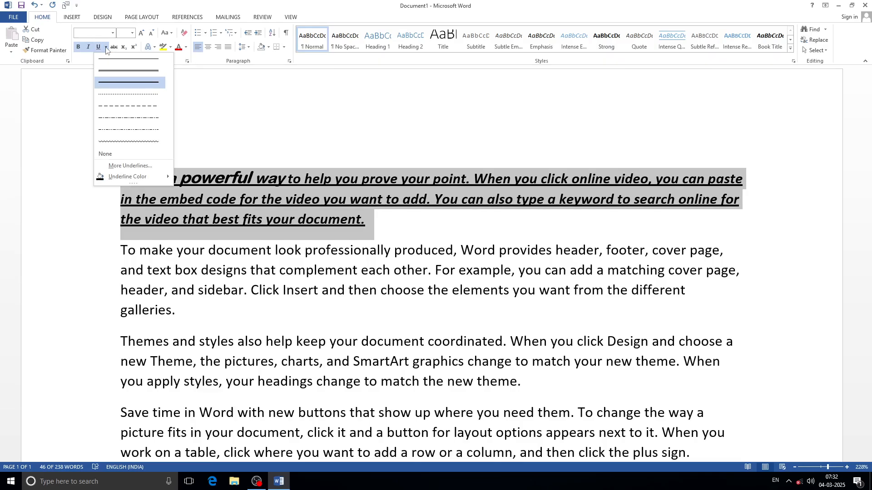
click(121, 155)
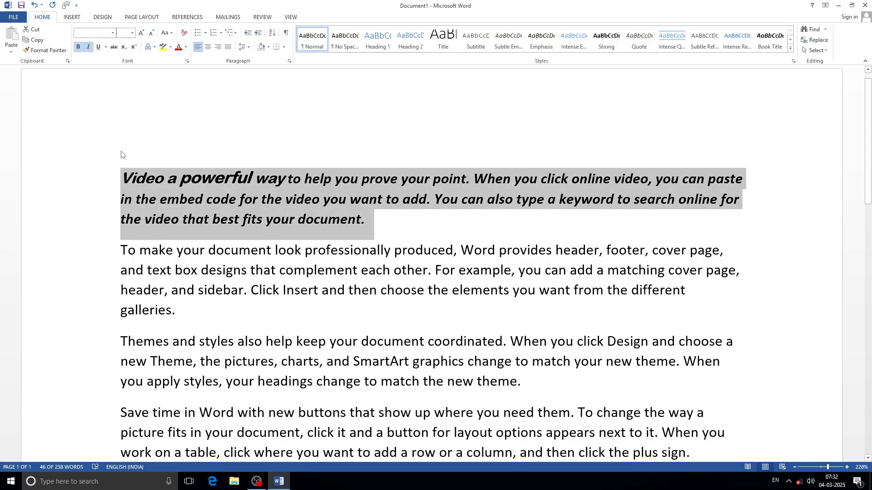
Remove italic and bold from the first paragraph and reapply both
click(87, 48)
click(78, 47)
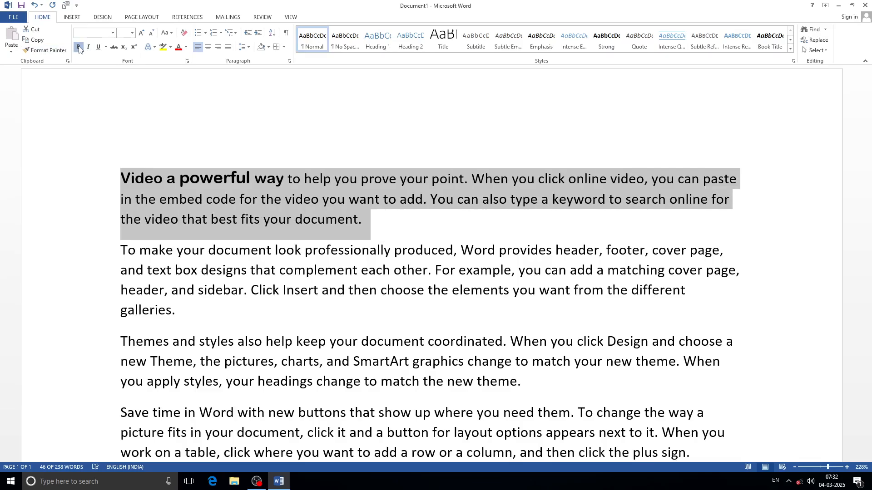
click(79, 47)
click(88, 47)
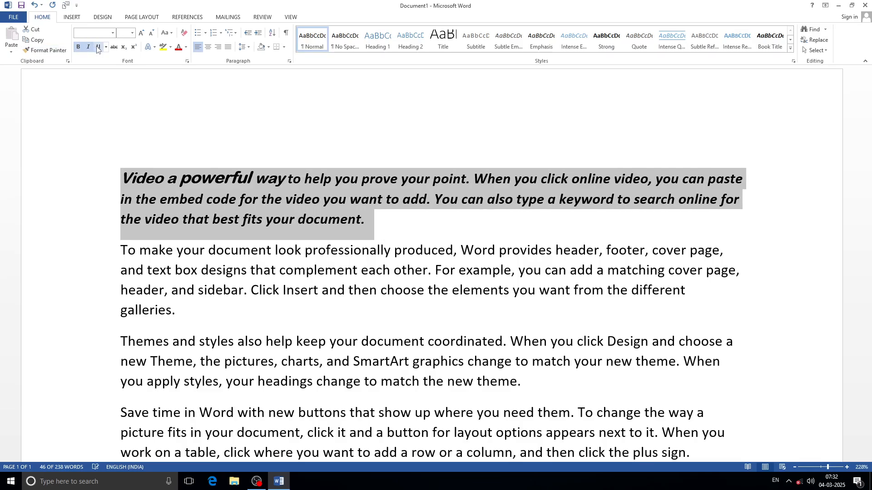
Underline the first paragraph in yellow and reset the underline color to Automatic
click(106, 47)
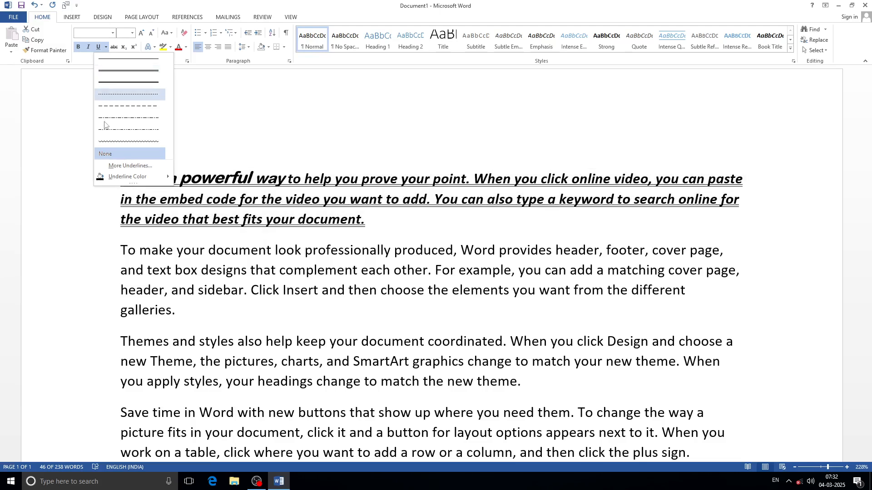
mouse_move(135, 179)
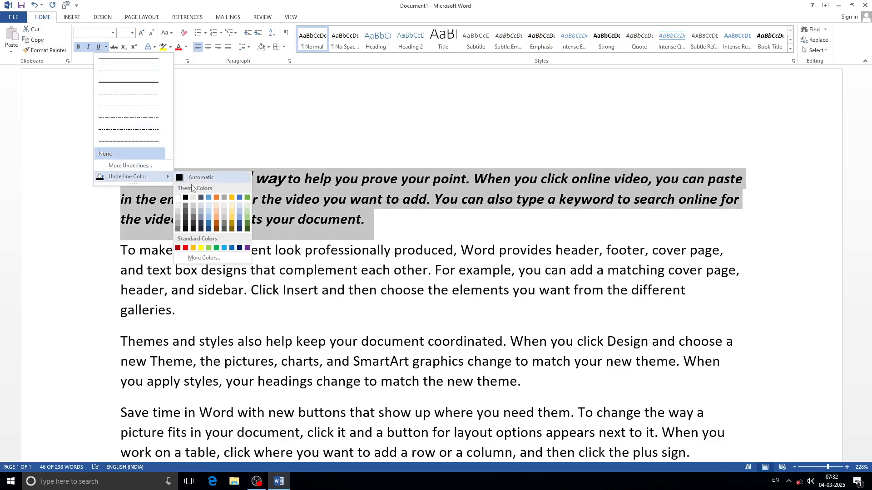
click(201, 247)
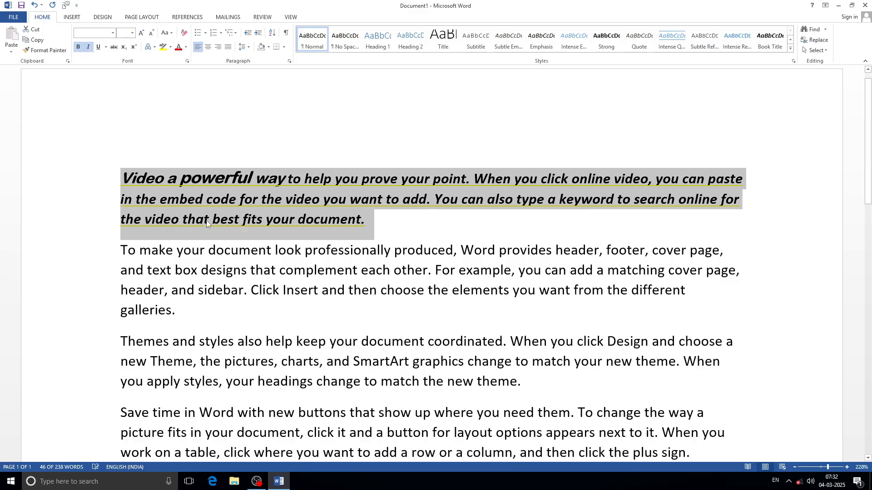
click(106, 47)
mouse_move(114, 177)
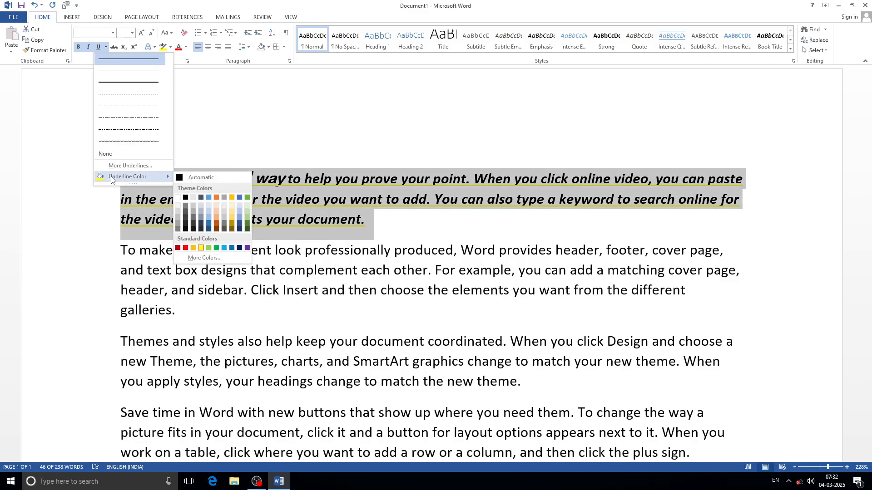
click(186, 180)
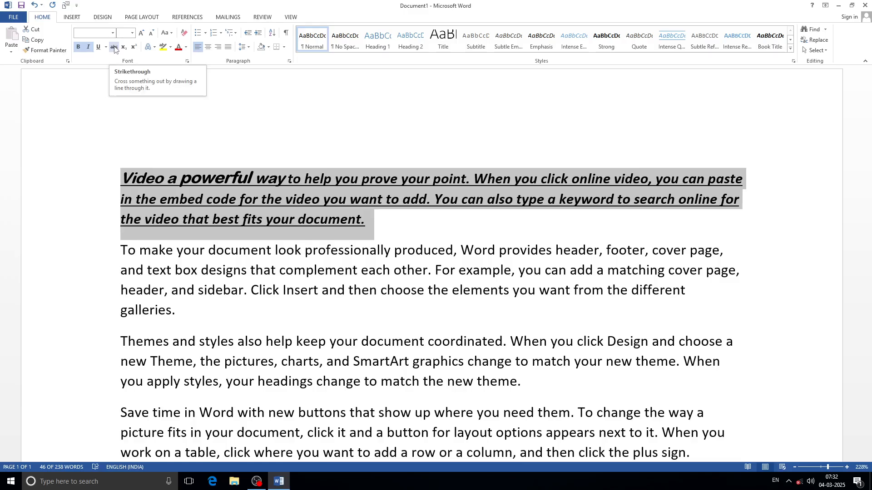
Apply strikethrough to the word "professionally" in the second paragraph
click(390, 250)
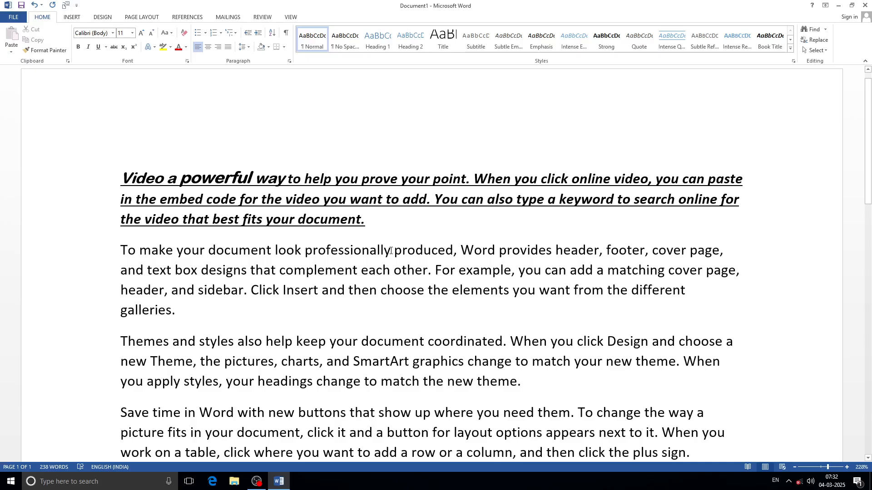
drag(391, 250, 302, 254)
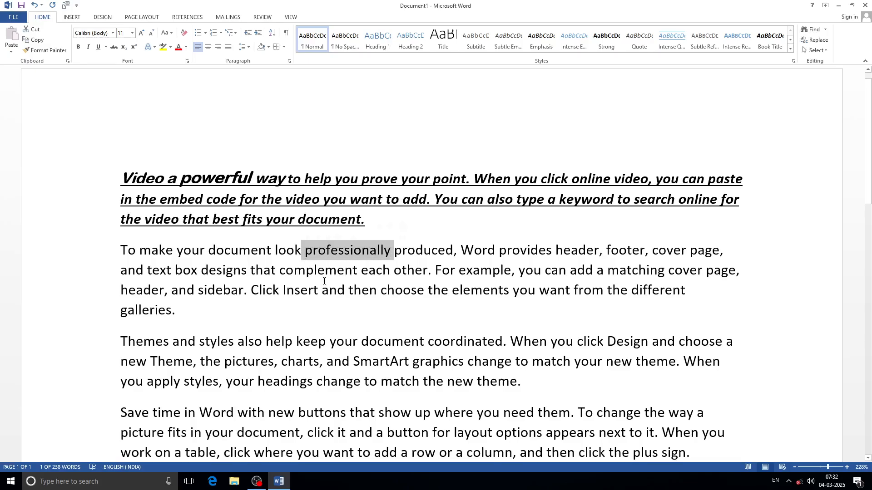
click(114, 47)
Insert three blank lines above the first paragraph and place the cursor on the topmost one
click(126, 168)
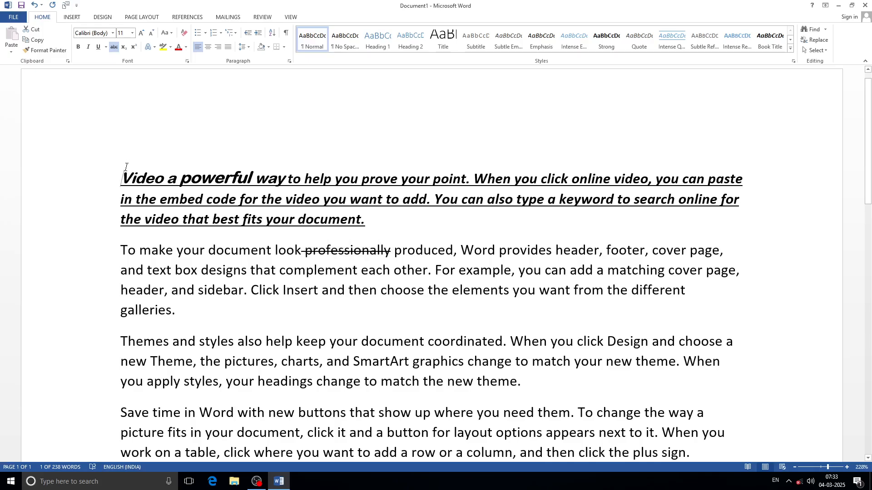
key(Return)
key(Return)
key(Return)
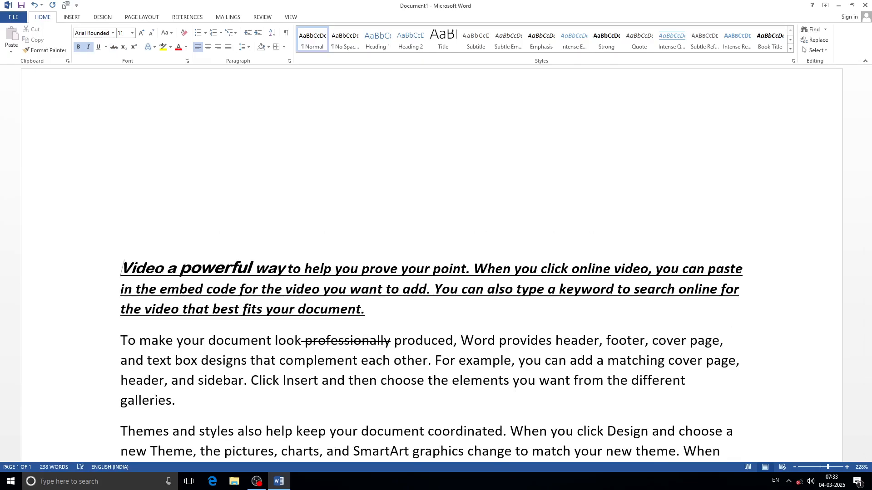
click(119, 173)
Enter the formula CH4 on the first blank line, with the 4 as a subscript
text(ch)
key(BackSpace)
key(BackSpace)
text(CH4)
key(BackSpace)
click(124, 47)
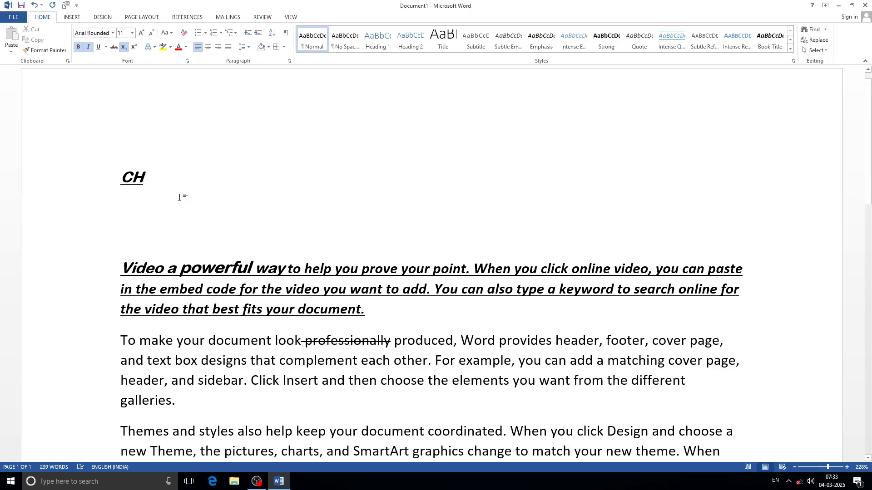
text(4)
Extend the formula with +H2O=, formatting only the 2 as a subscript
text(=)
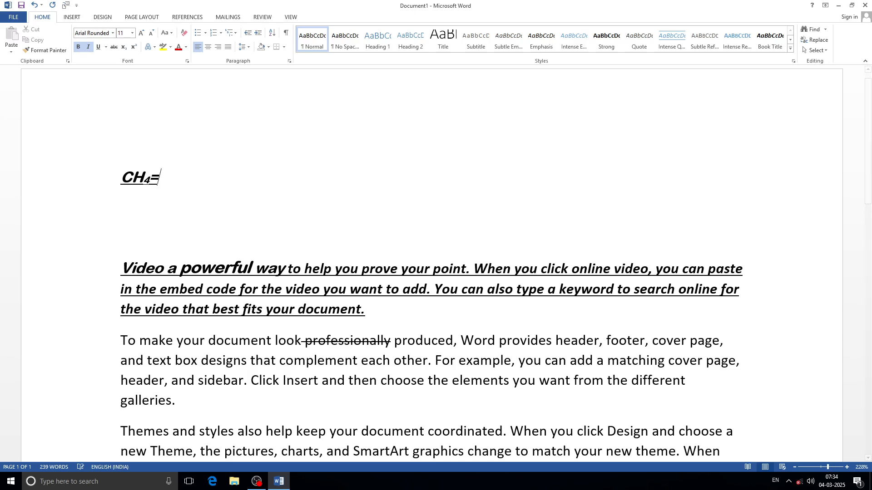
key(BackSpace)
text(+H)
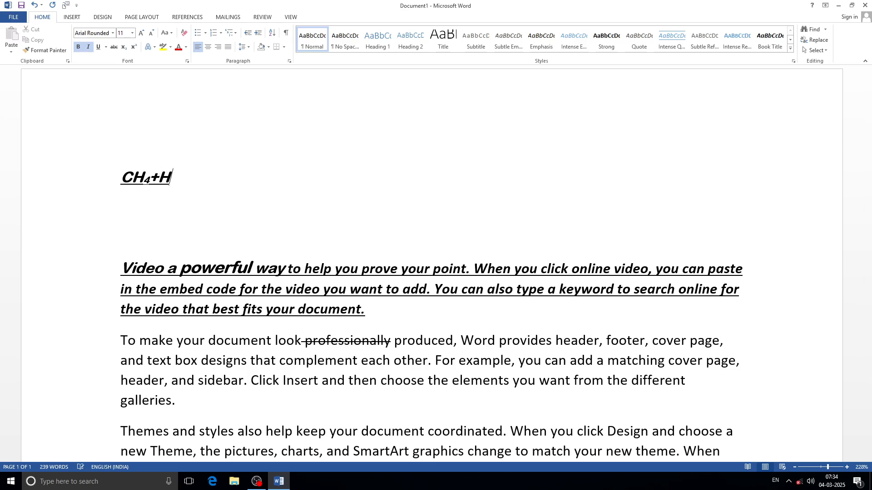
click(125, 49)
text(2)
click(123, 47)
text(O)
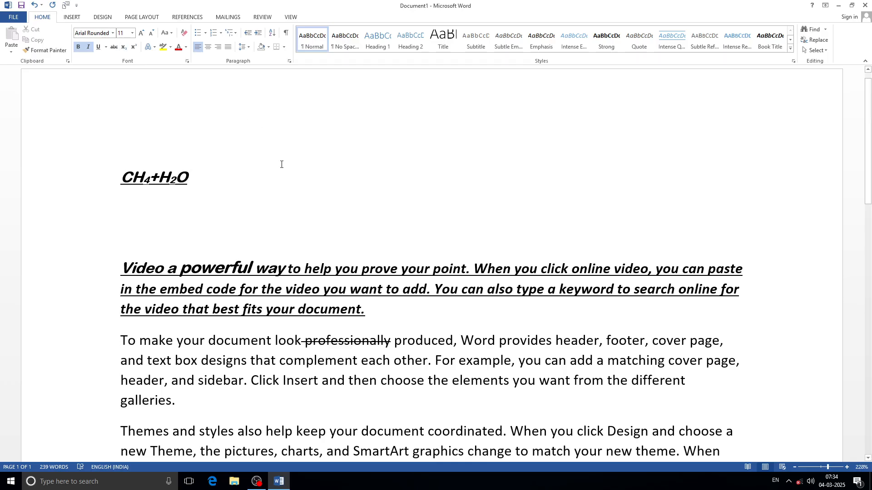
text(=)
Start a new line below the formula and enter 2 raised to 8, with the 8 as a superscript
key(Return)
click(87, 47)
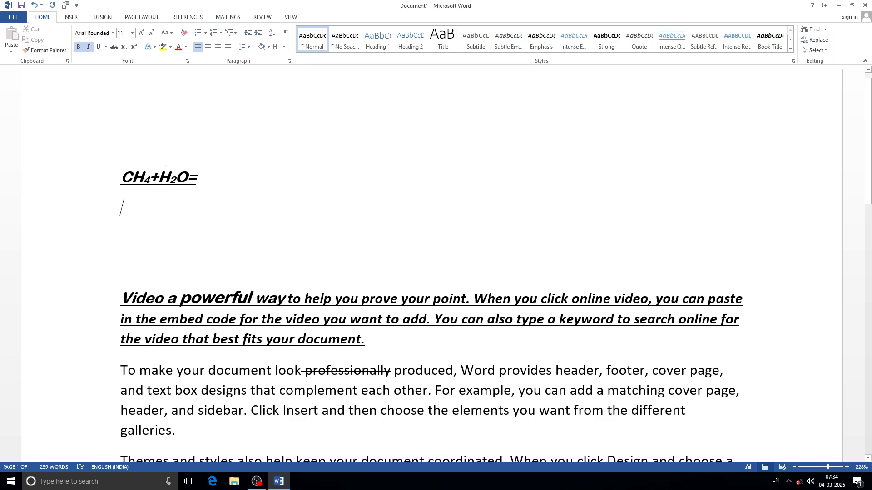
drag(149, 178, 128, 177)
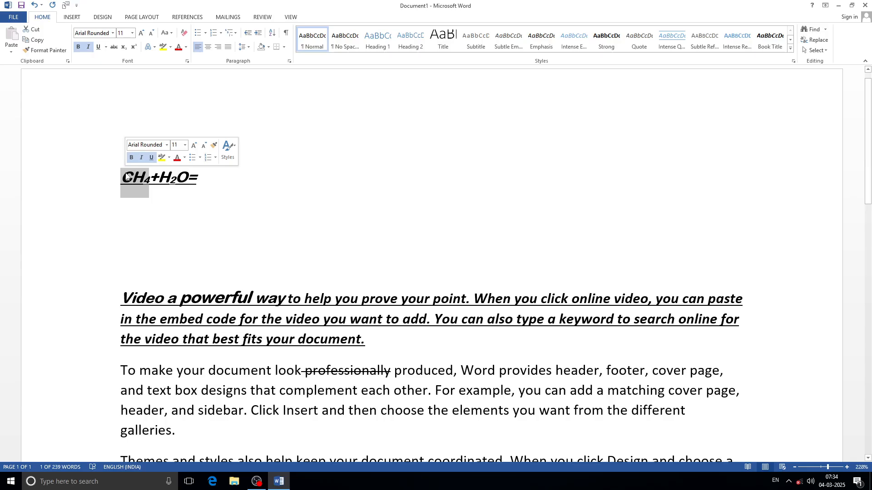
click(218, 179)
click(137, 202)
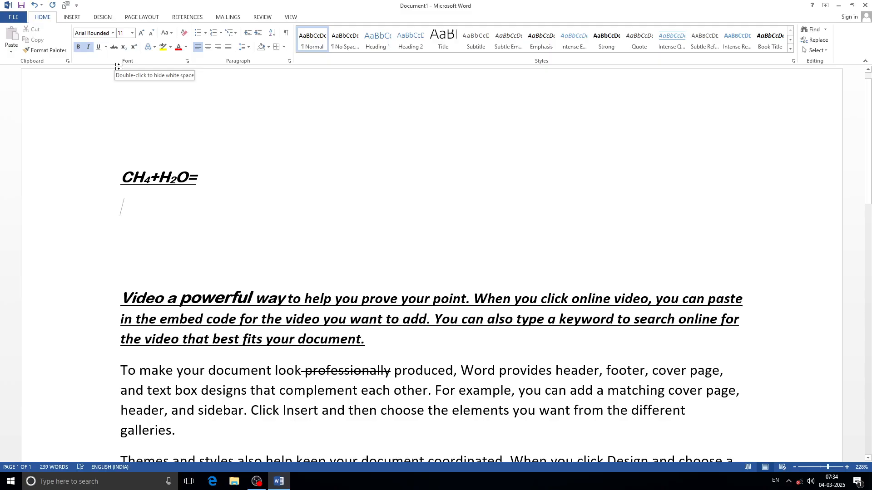
text(2)
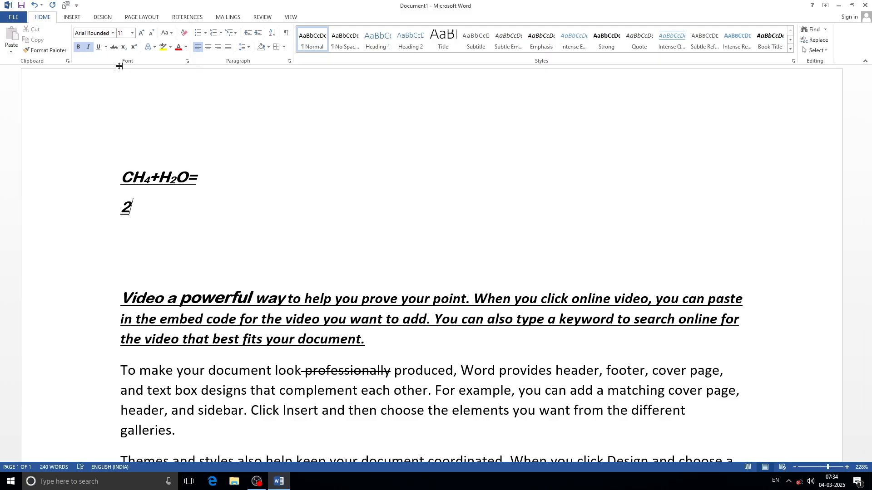
click(134, 47)
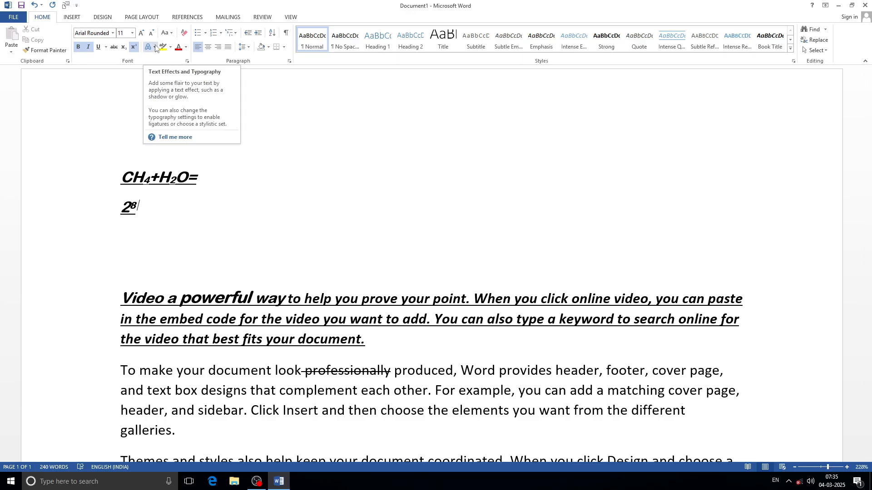
Apply the gold text effect from the preset gallery to the 2⁸ expression
drag(142, 207, 126, 208)
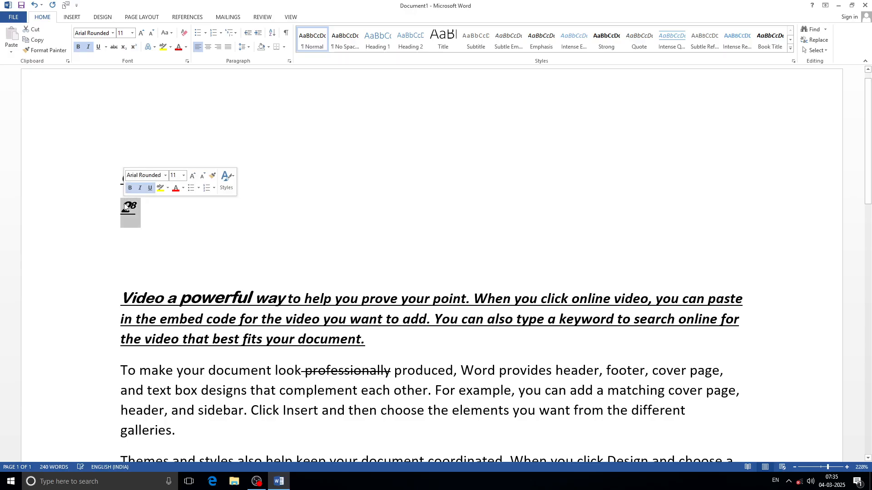
click(155, 47)
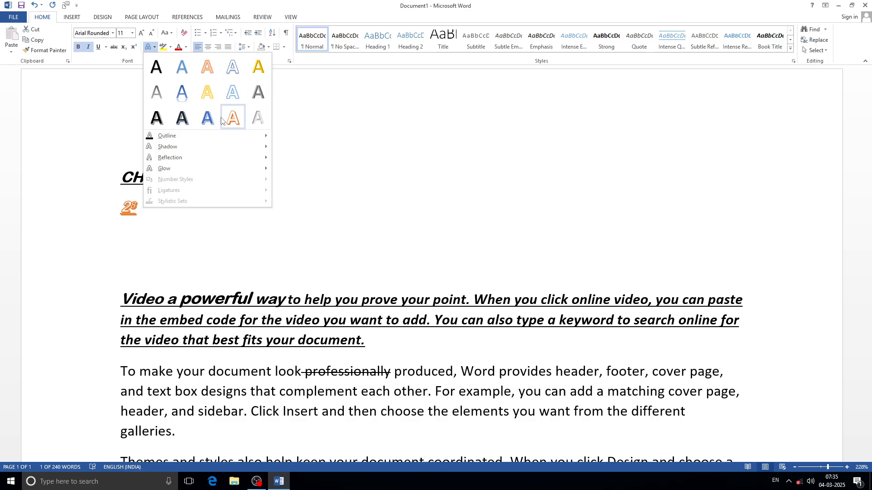
mouse_move(176, 141)
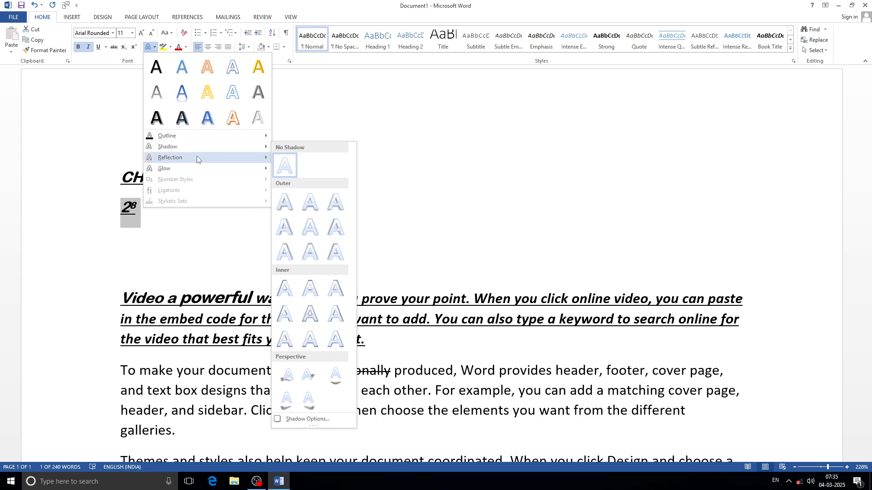
mouse_move(192, 161)
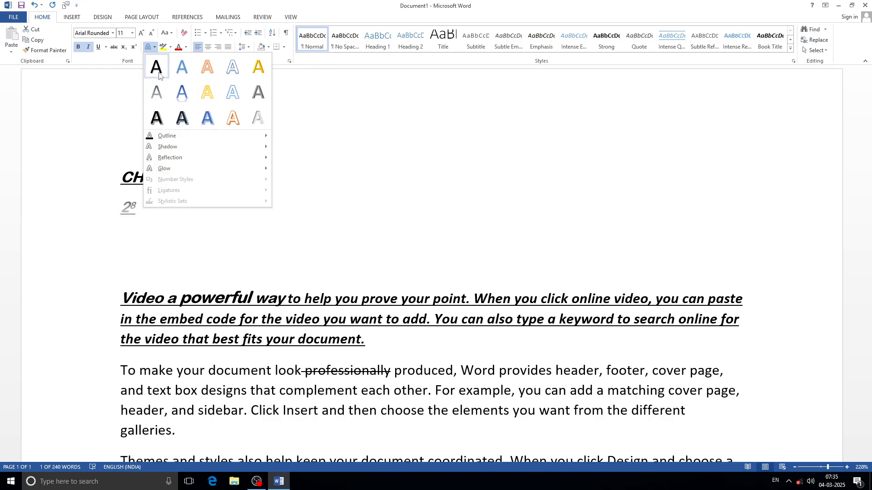
click(258, 67)
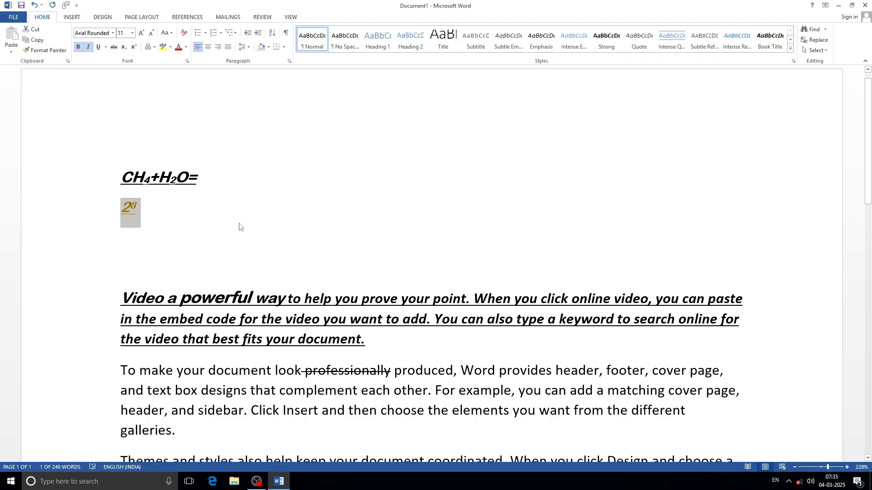
Highlight the words "styles also help keep your document" in the third paragraph in yellow
scroll(241, 193, down, 5)
scroll(241, 193, down, 1)
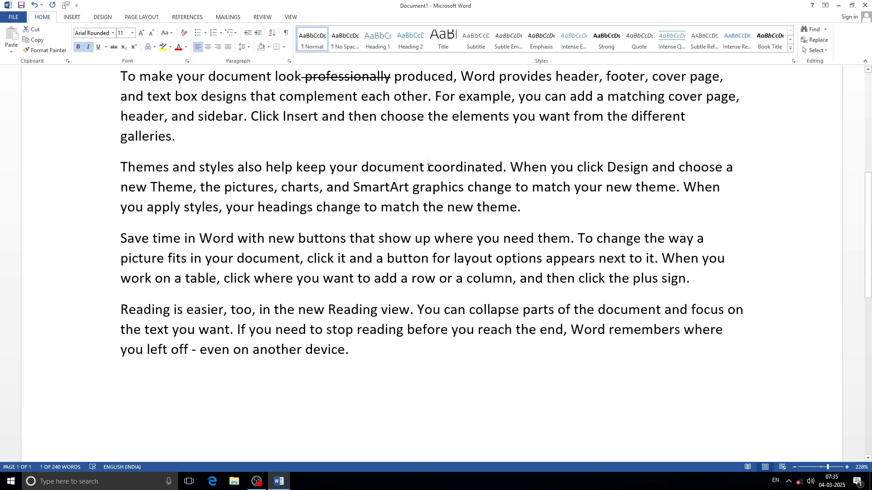
drag(427, 167, 216, 167)
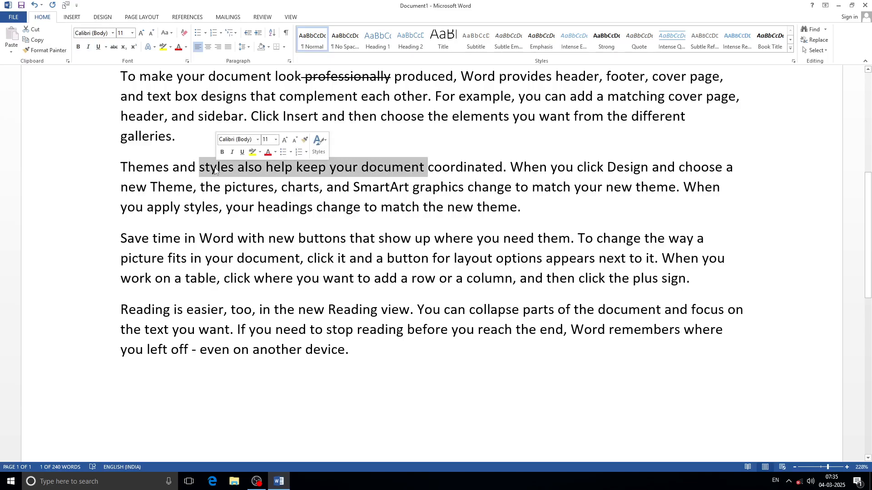
click(170, 47)
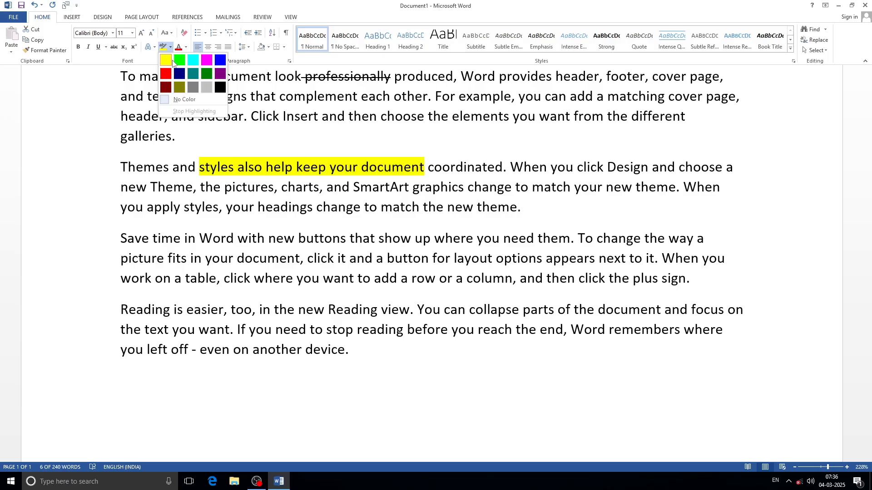
click(166, 59)
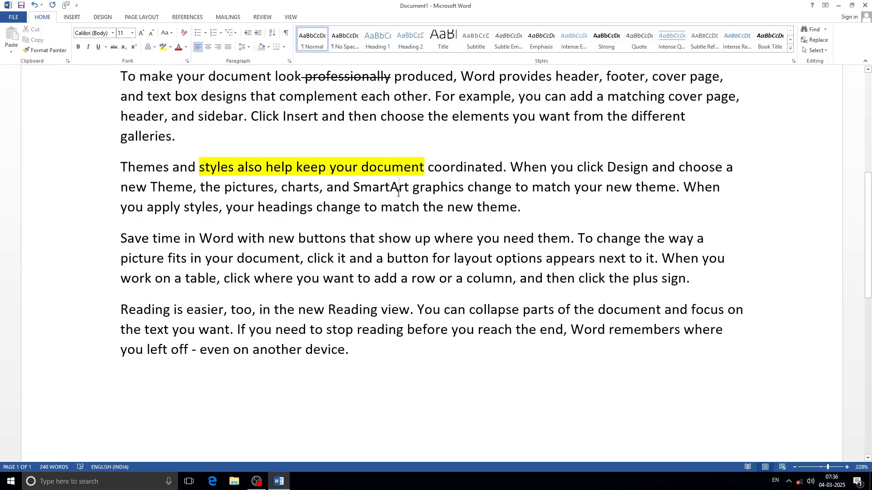
click(464, 179)
Give the "Save time in Word" paragraph a gradient text fill and set its first gradient stop to red
scroll(328, 202, up, 3)
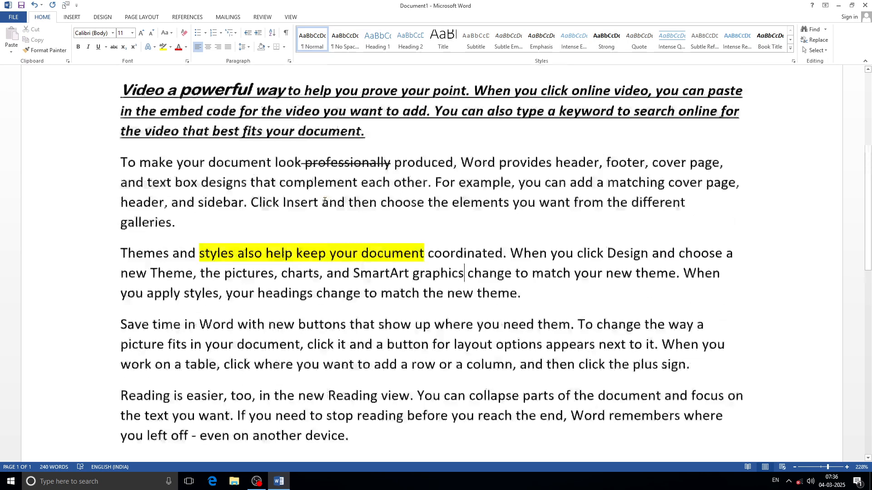
scroll(267, 85, down, 1)
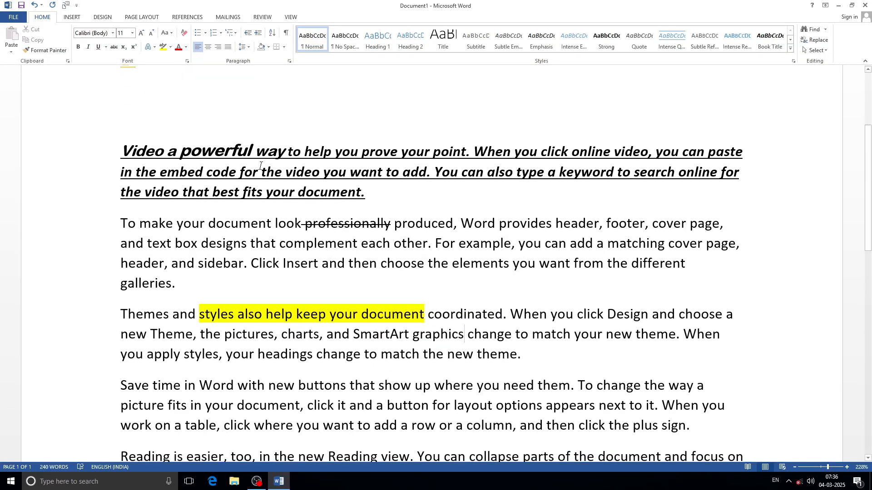
scroll(262, 166, down, 5)
scroll(262, 166, down, 1)
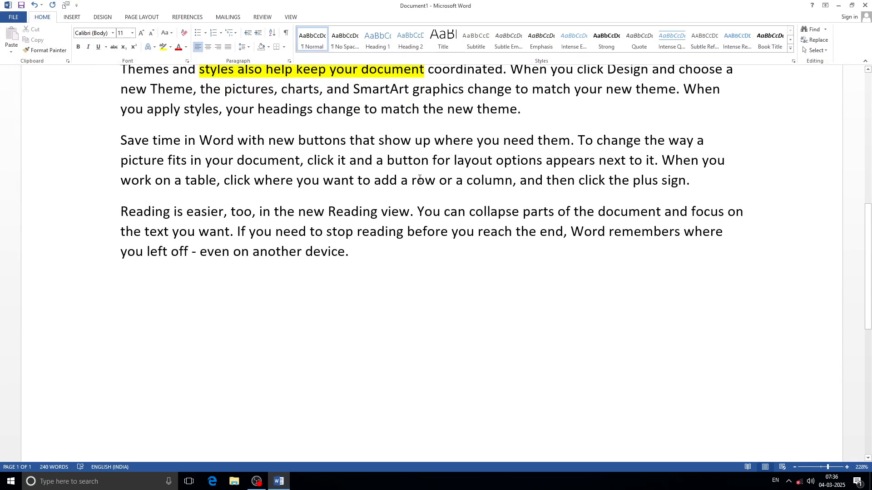
drag(691, 184, 107, 141)
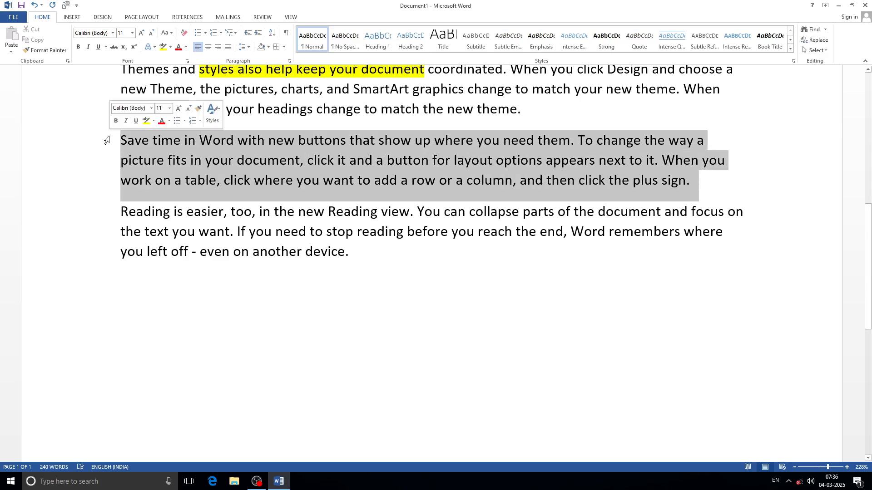
click(186, 48)
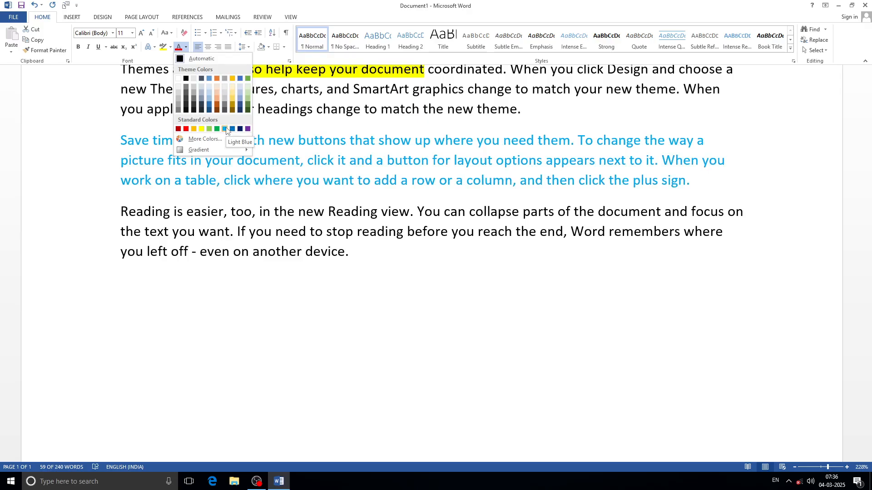
mouse_move(227, 149)
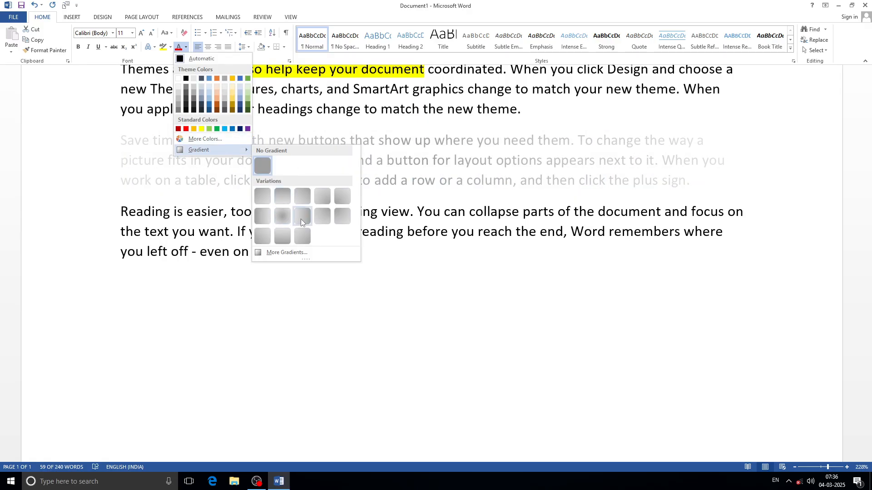
click(288, 257)
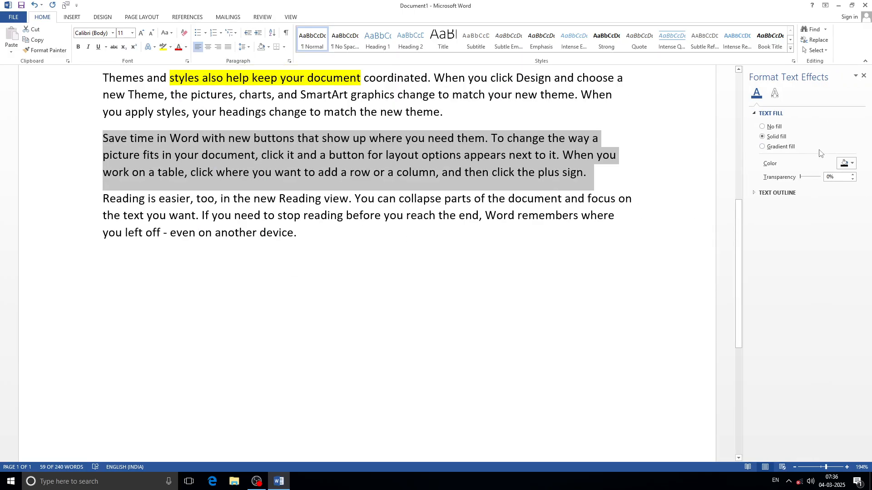
click(780, 147)
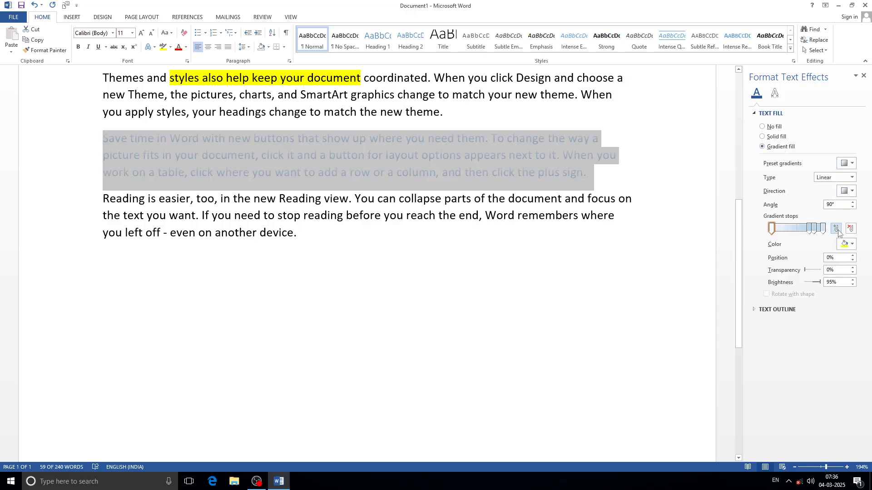
click(852, 245)
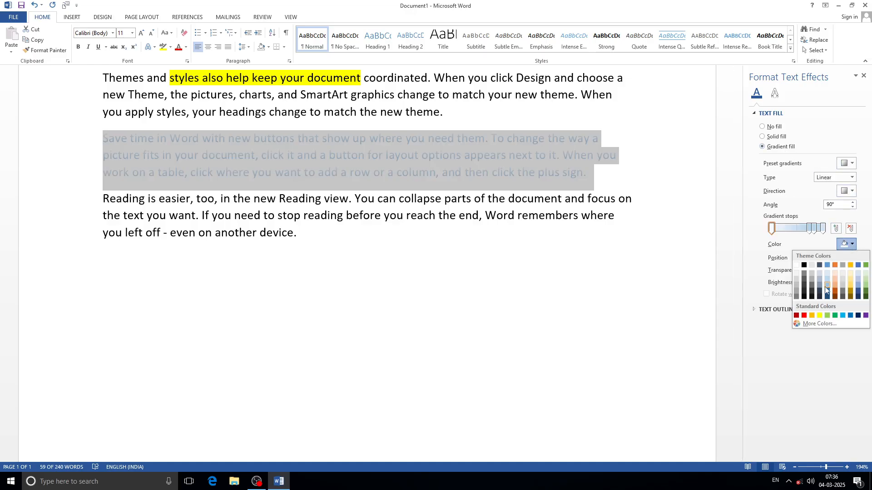
click(803, 316)
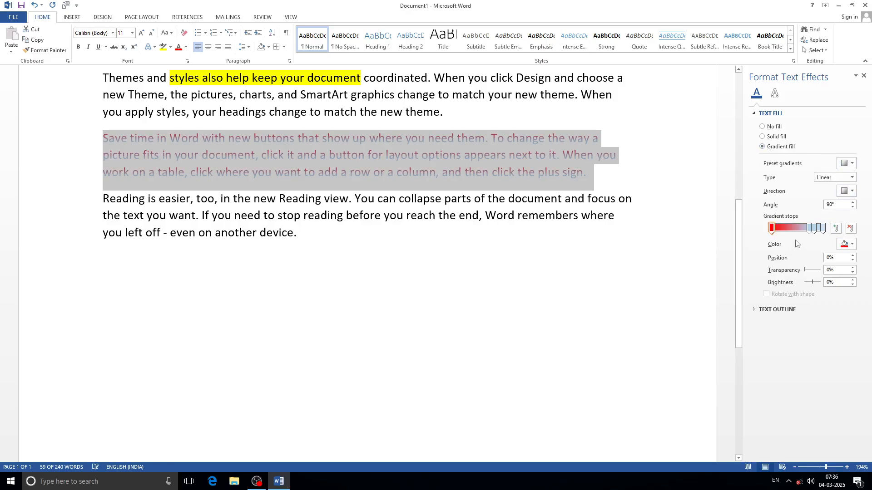
Set the gradient stop at 83% to light gold and the one at 74% to dark blue, and close the text effects settings
click(814, 228)
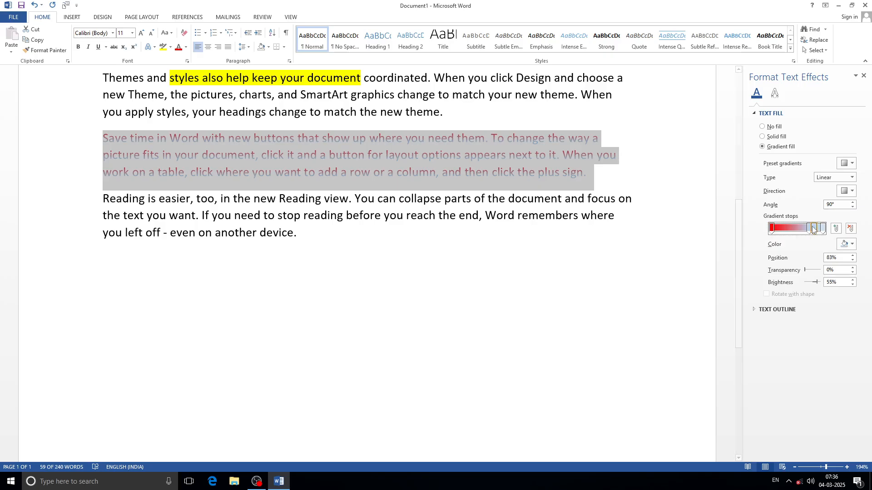
click(847, 246)
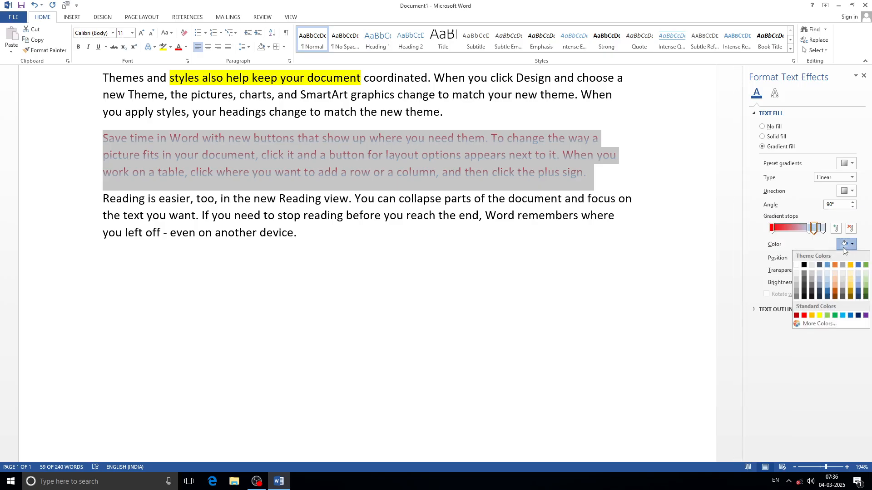
click(851, 281)
click(809, 228)
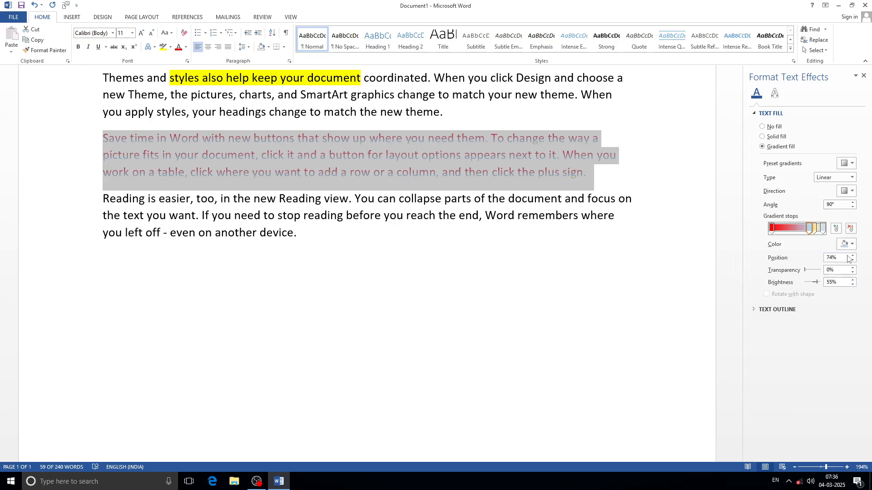
click(845, 245)
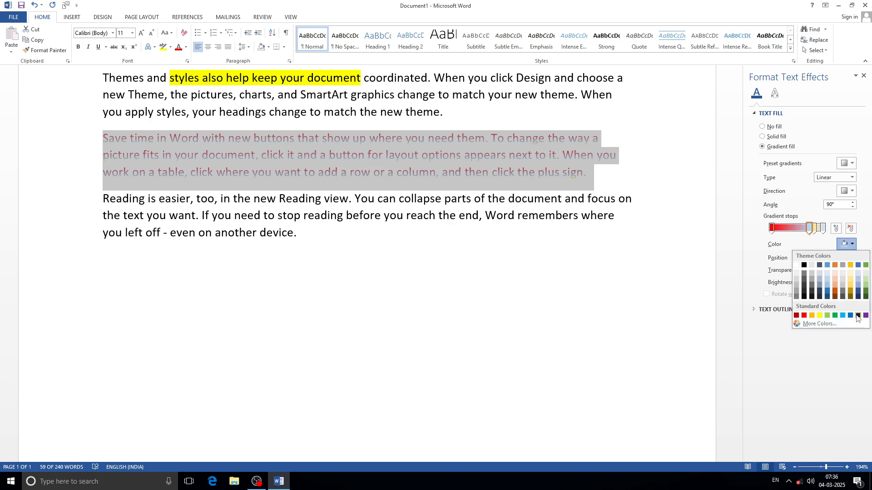
click(857, 316)
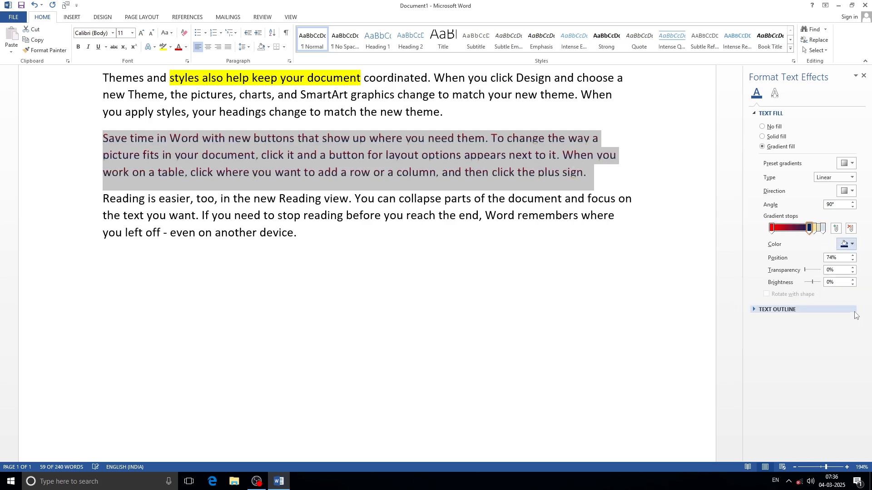
click(344, 294)
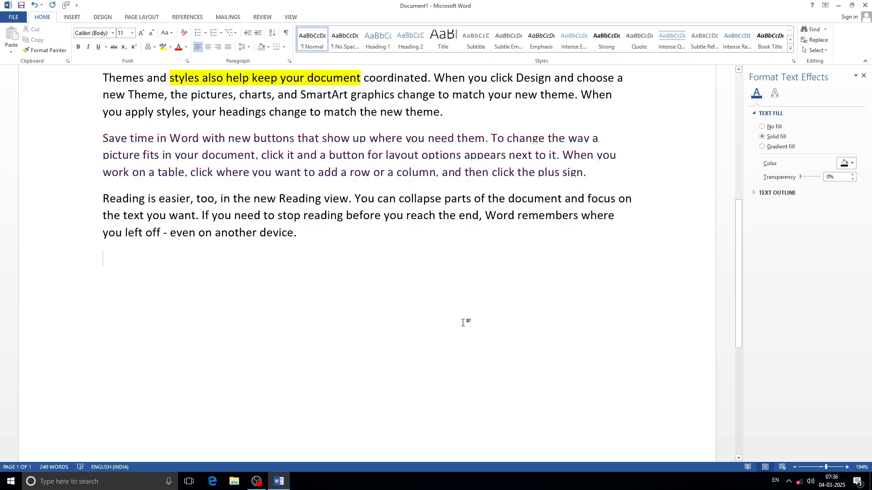
click(863, 76)
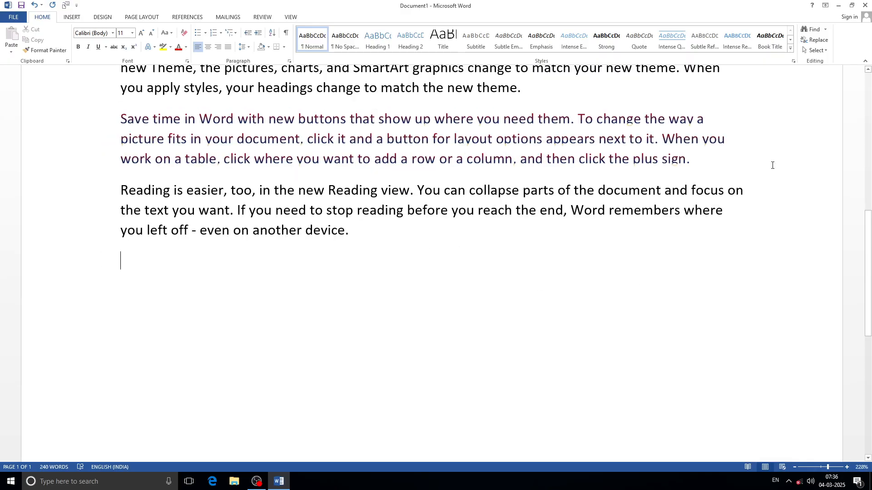
Choose a custom font color from the color spectrum for the blank line at the end of the document
click(186, 47)
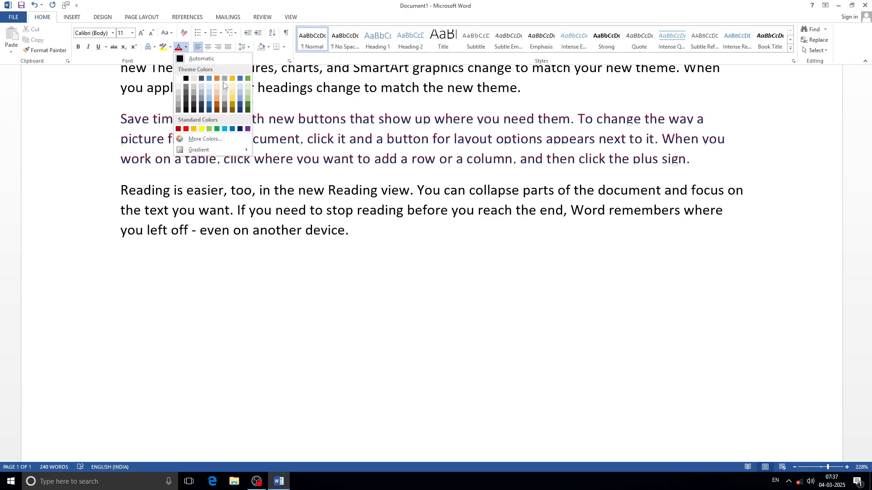
click(223, 138)
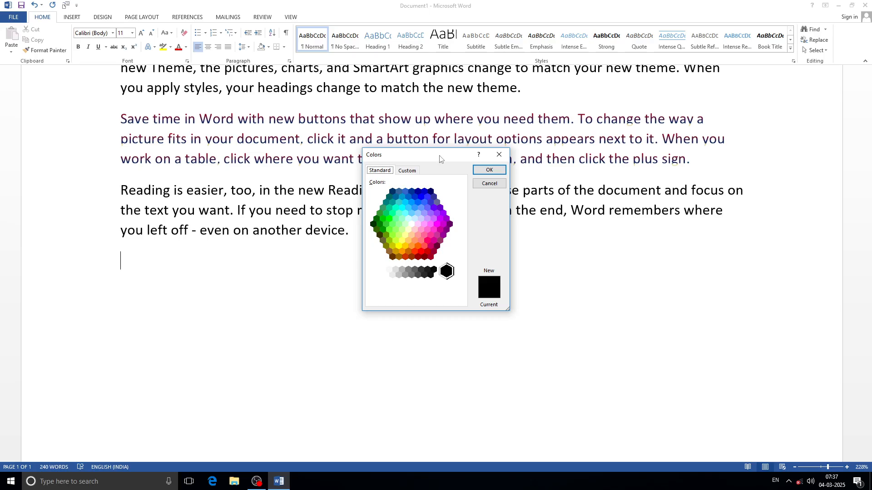
drag(440, 159, 441, 136)
click(408, 149)
click(382, 150)
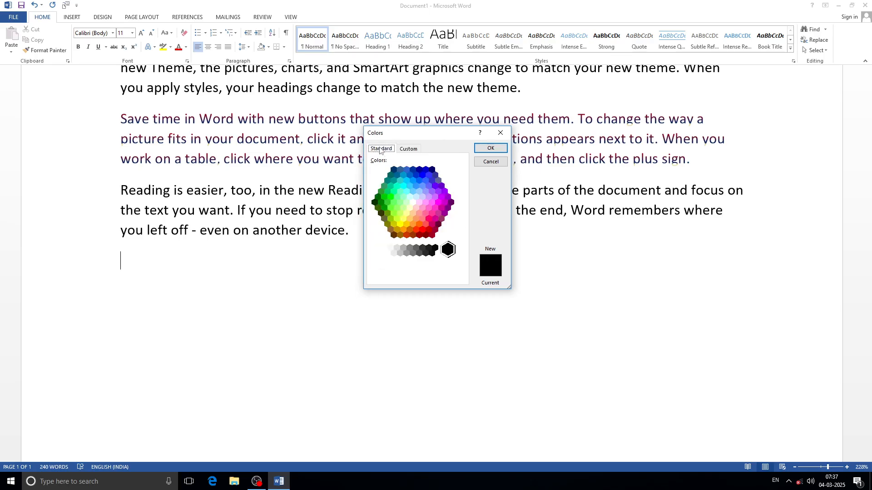
click(412, 150)
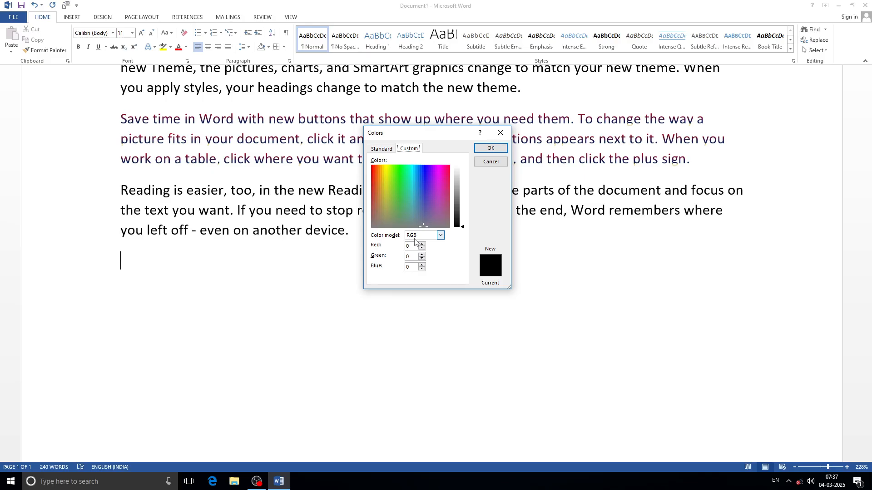
click(403, 188)
click(387, 210)
click(431, 194)
click(409, 188)
click(489, 149)
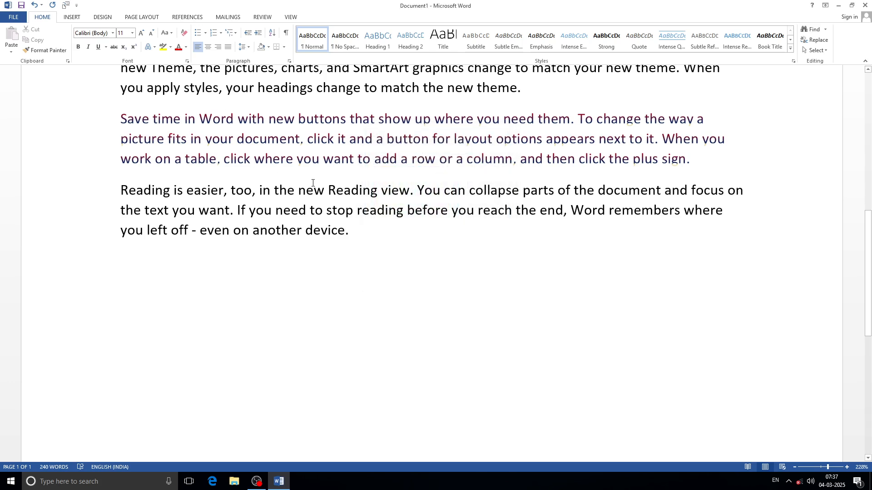
Highlight the whole "Save time in Word" paragraph in yellow
drag(693, 163, 132, 119)
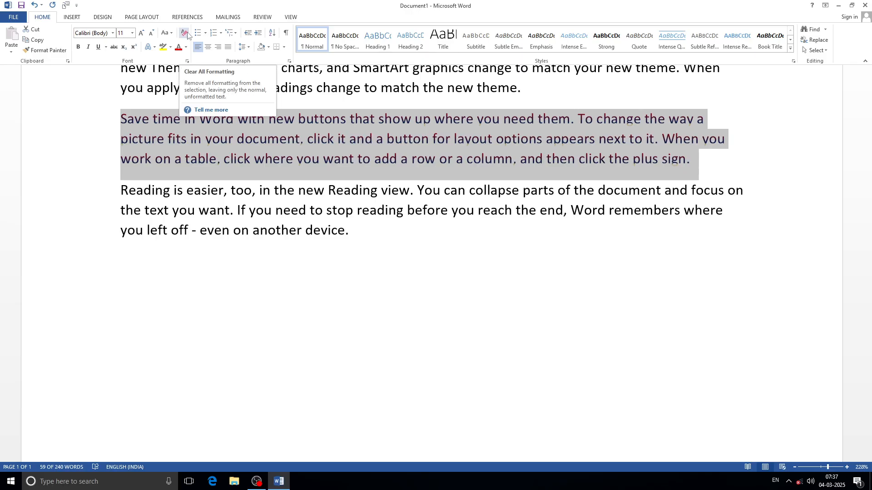
click(452, 163)
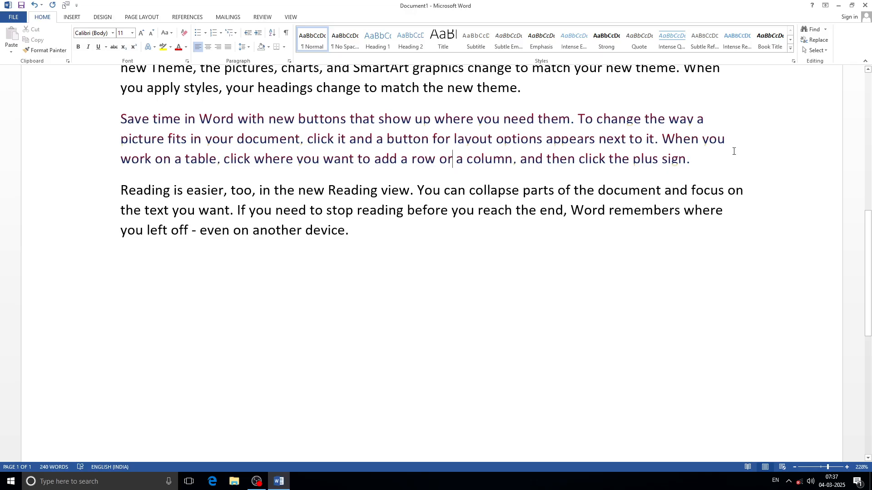
drag(733, 152, 119, 119)
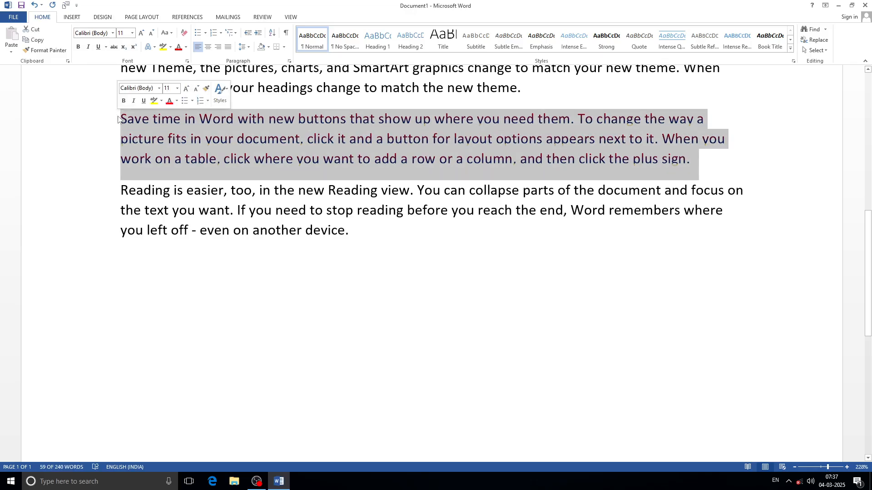
click(162, 47)
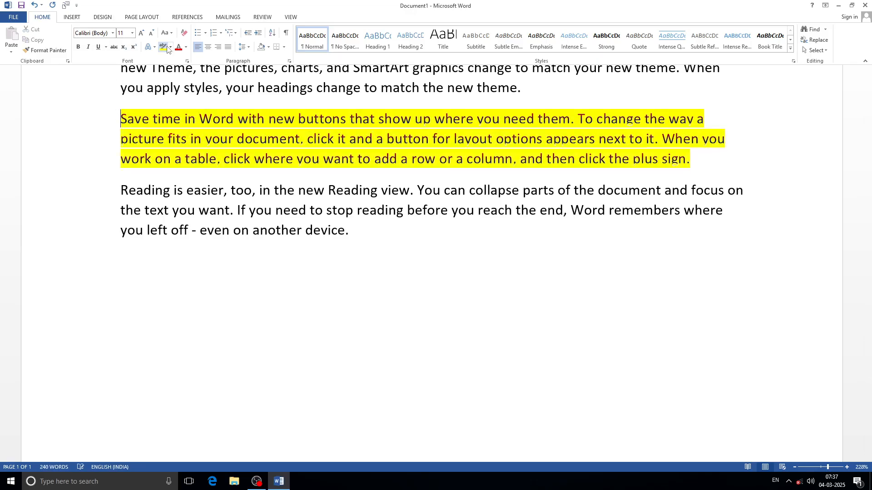
Turn on a blue text effect, bold, italic, strikethrough and subscript at the start of the "Save time in Word" paragraph
click(146, 48)
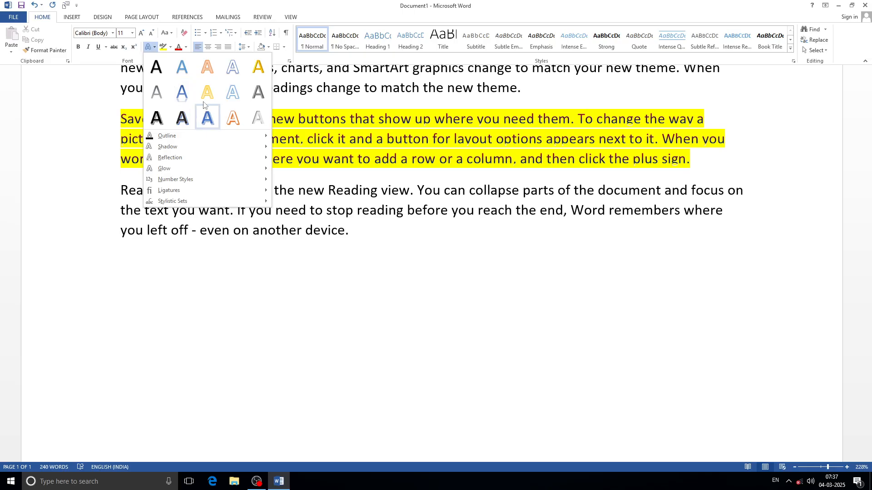
click(210, 116)
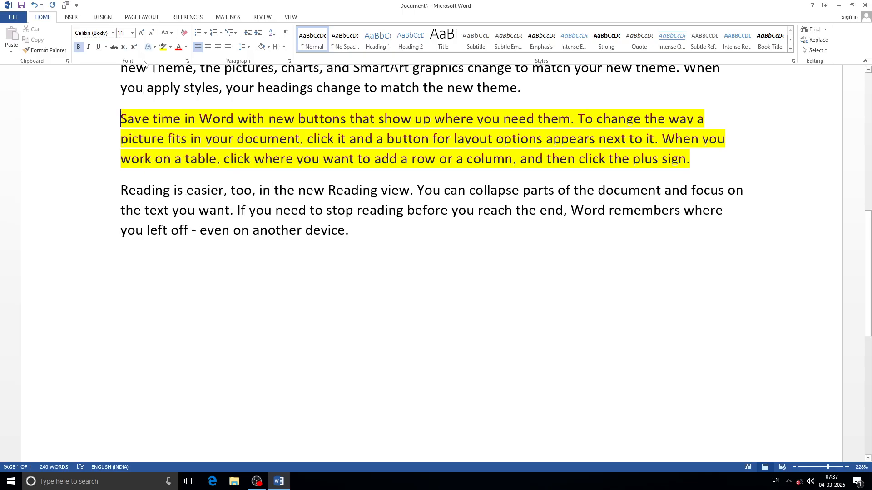
click(105, 47)
click(99, 47)
click(88, 47)
Change the word "Save" to UPPERCASE and clear the "Save time in Word" paragraph's text formatting
click(164, 33)
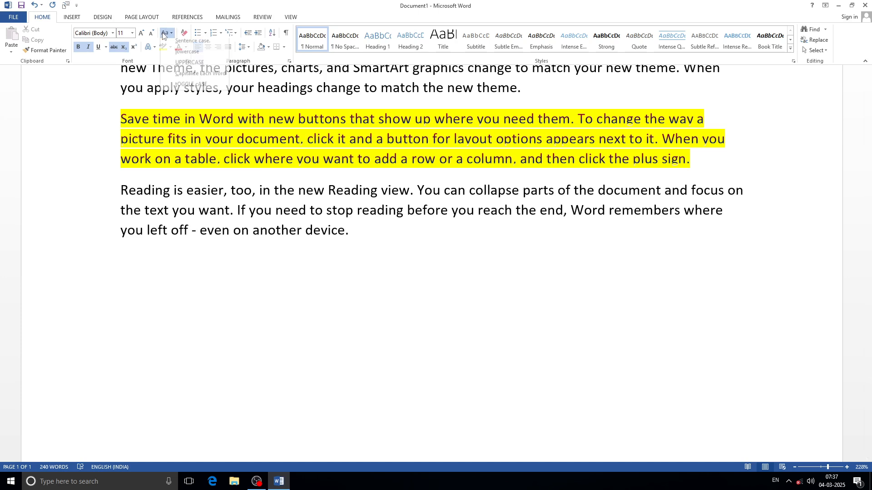
click(186, 67)
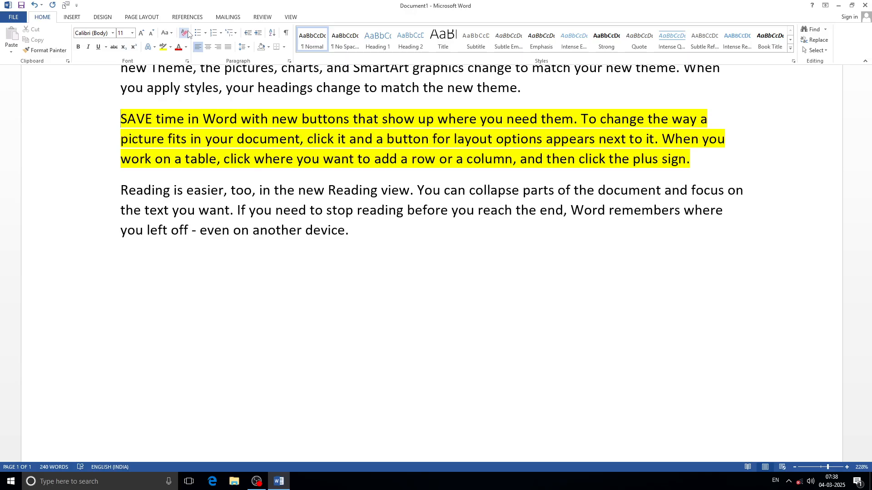
Remove the yellow highlight from the whole "SAVE time in Word" paragraph and leave highlighting mode
click(170, 47)
click(185, 99)
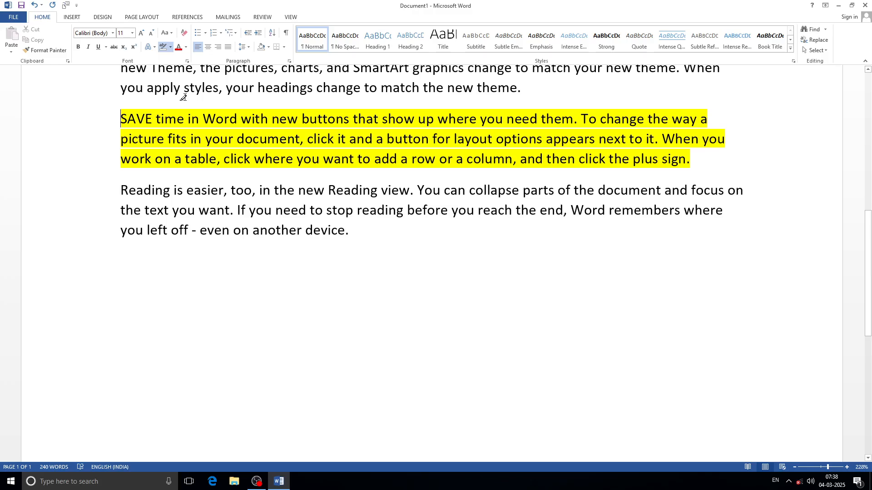
mouse_move(713, 159)
mouse_down()
mouse_move(571, 158)
mouse_move(120, 119)
mouse_up()
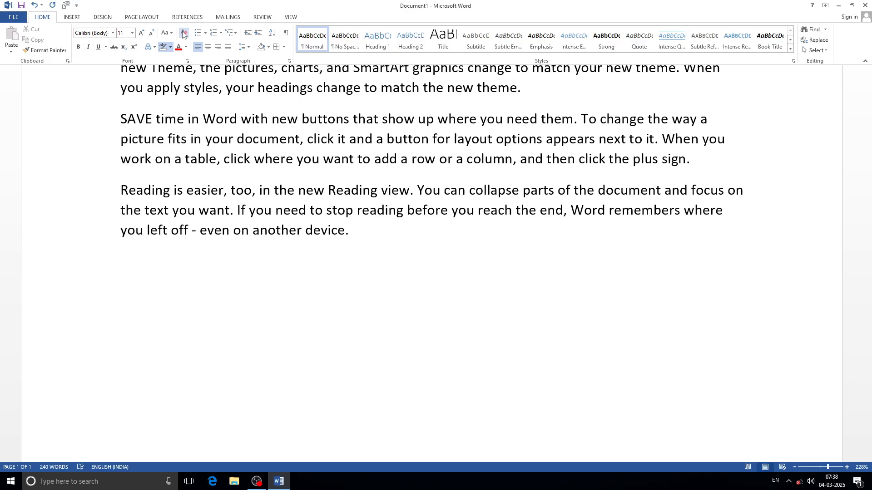
key(Escape)
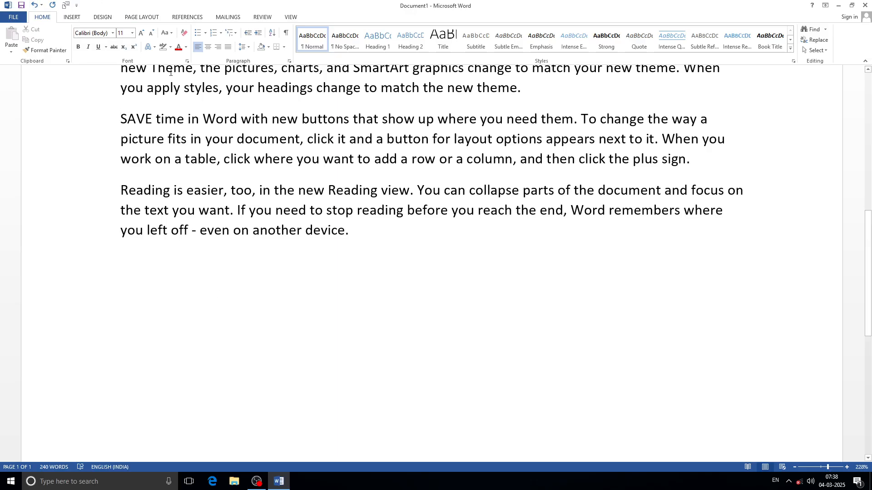
Look at the font settings dialog and close it without making changes
click(187, 61)
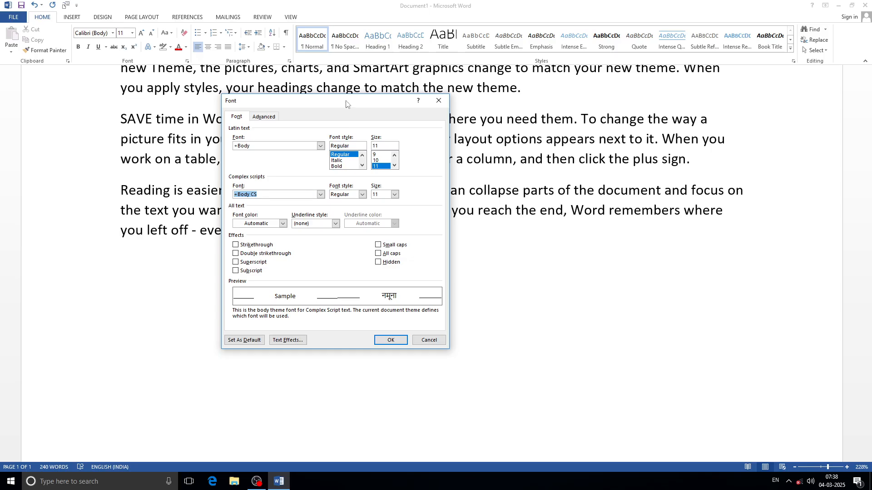
drag(358, 106, 348, 62)
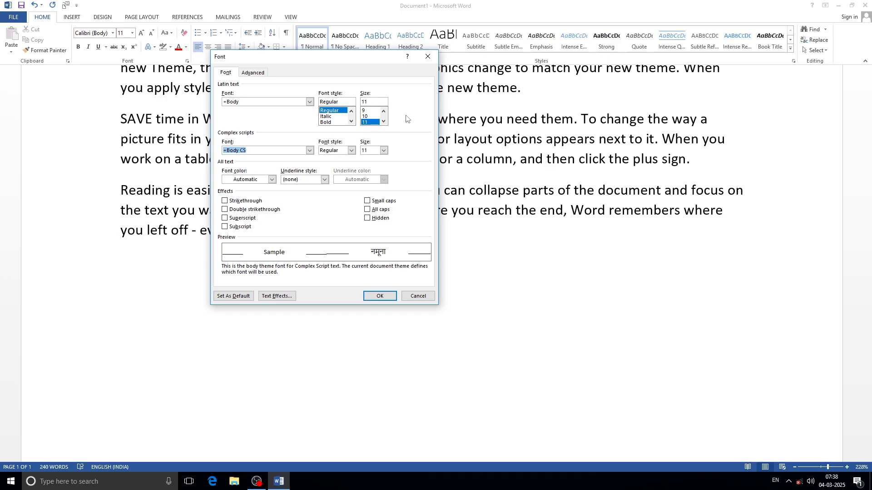
click(428, 56)
Strike through the "Reading is easier" paragraph, replacing the single line with double strikethrough in the font settings
drag(363, 231, 116, 185)
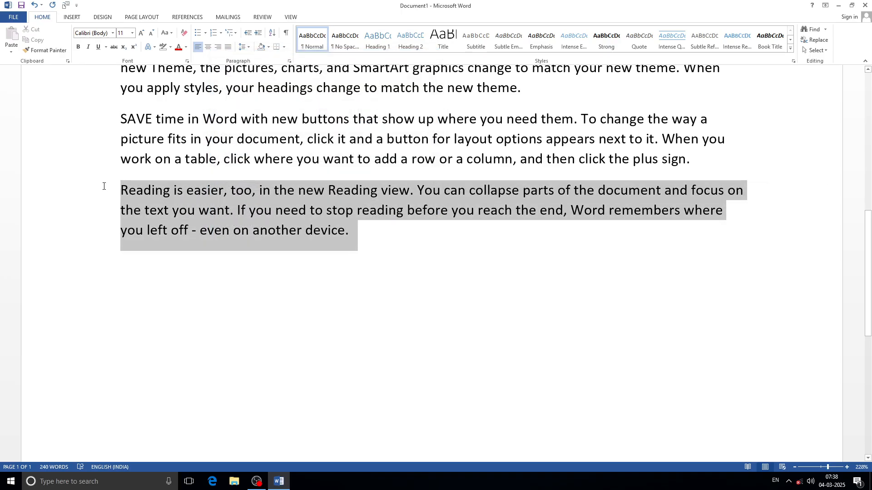
click(114, 47)
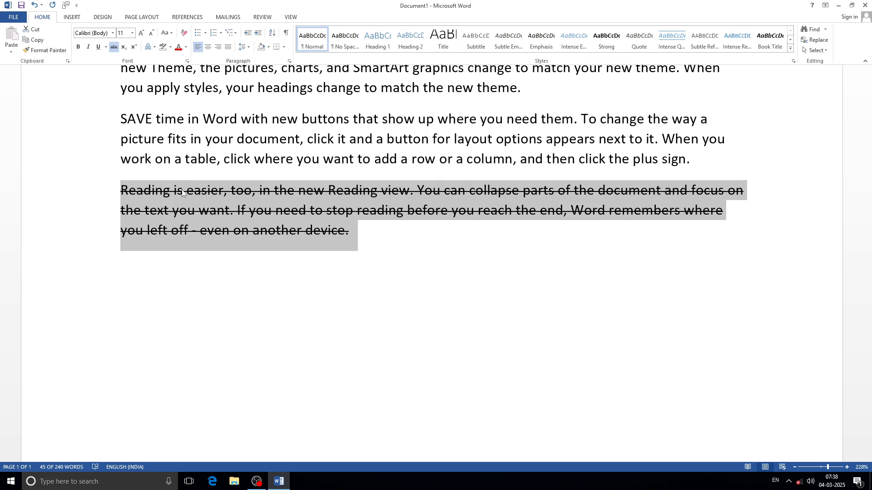
click(188, 61)
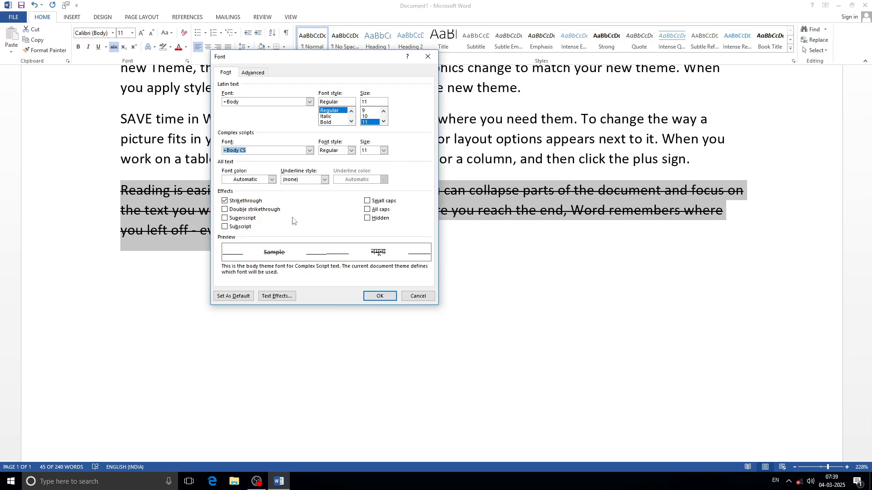
click(227, 203)
click(230, 211)
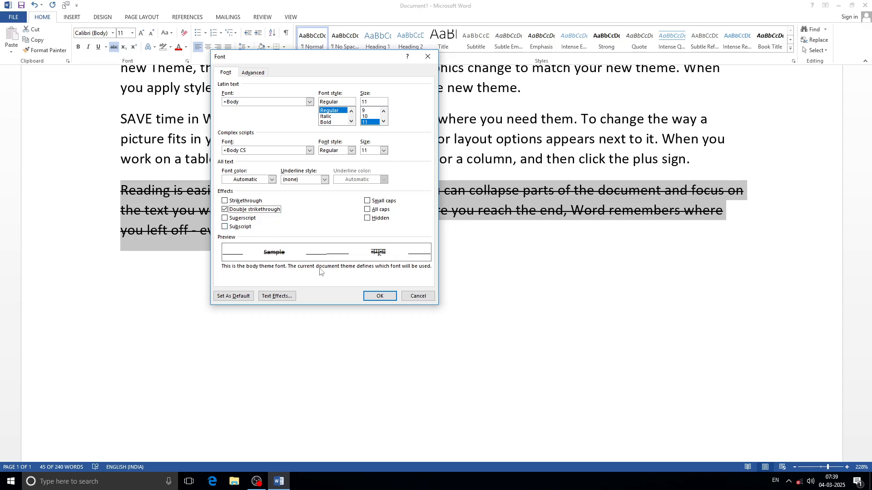
click(380, 296)
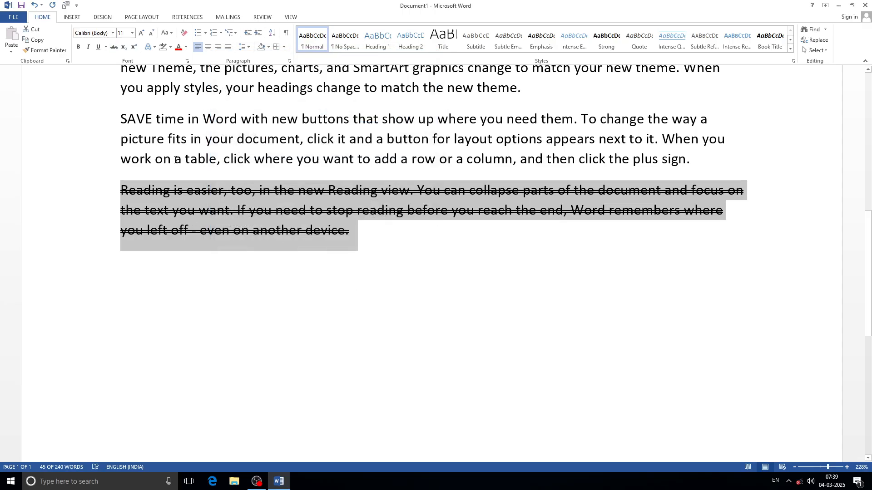
Examine the advanced character spacing and OpenType font settings for the "Reading is easier" paragraph, and return to the basic font settings
click(187, 61)
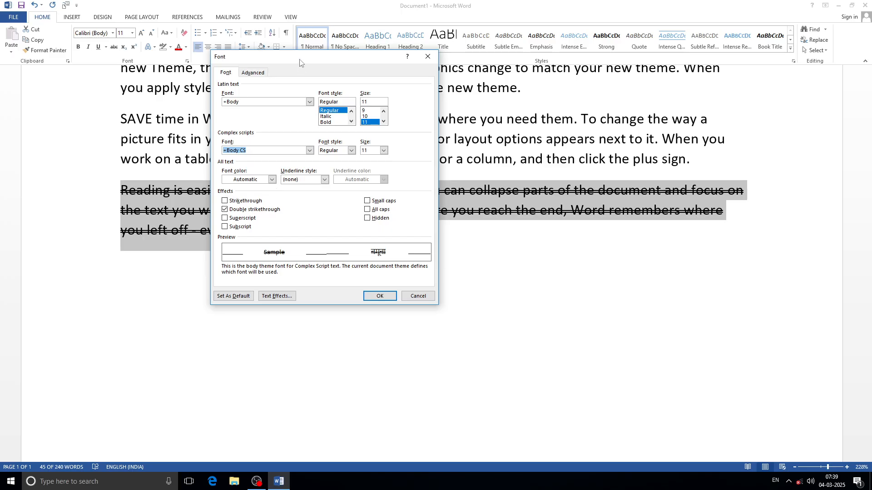
drag(300, 59, 299, 68)
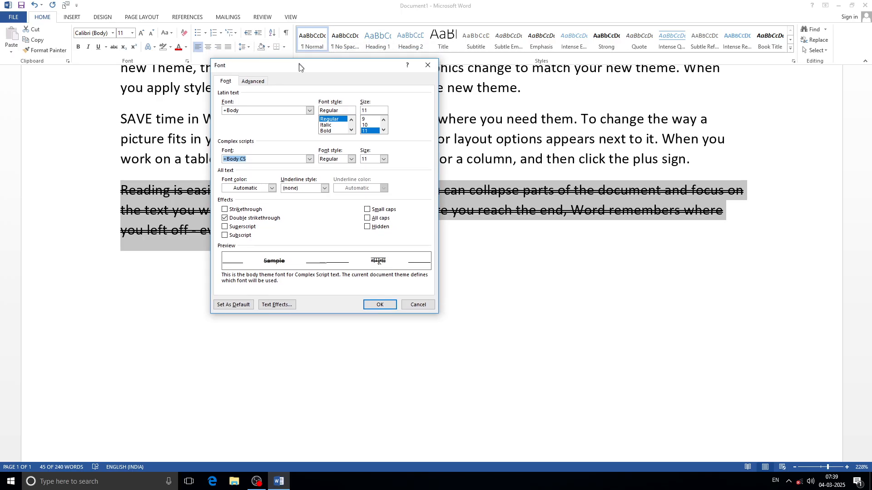
click(242, 84)
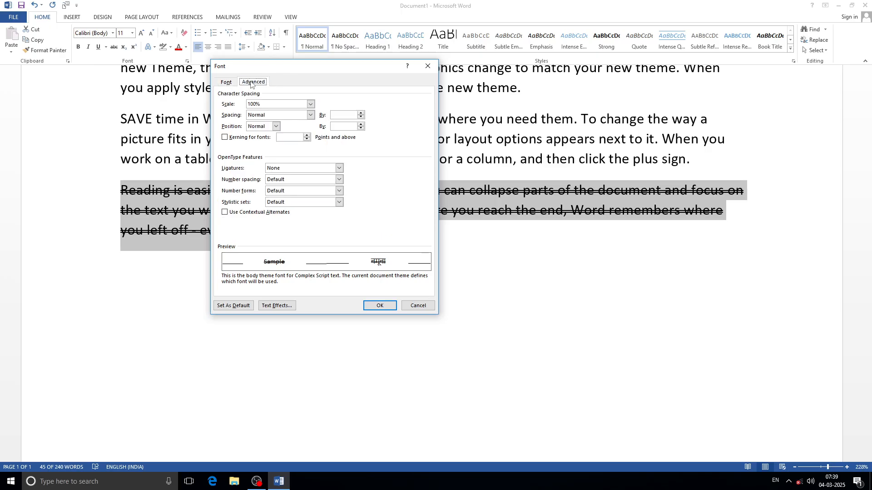
click(230, 83)
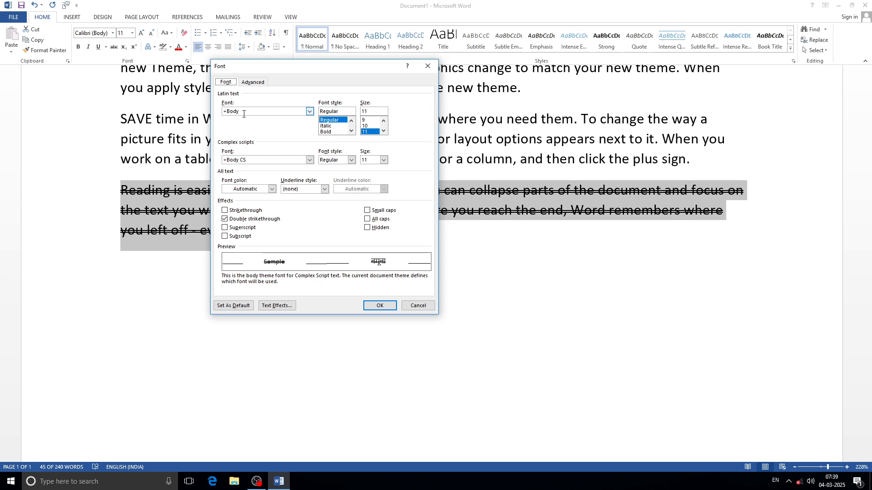
Try Arial as the Latin text font, previewing the Italic style and going back to Regular
click(310, 112)
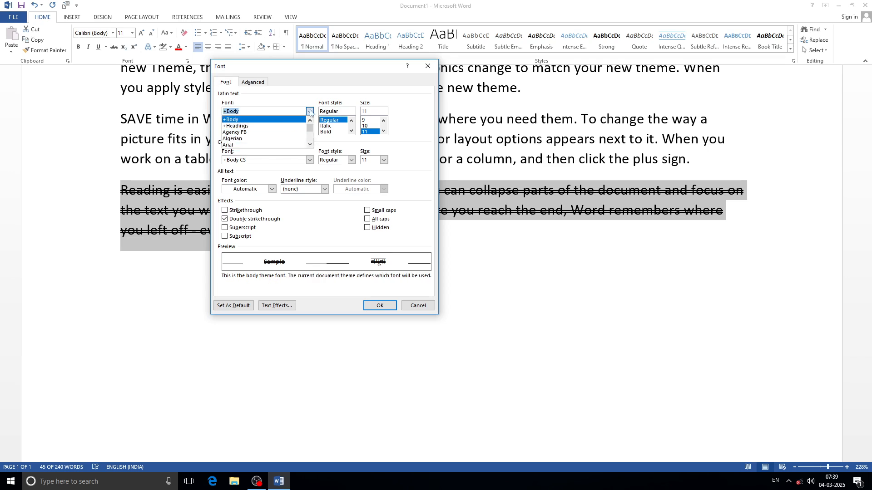
click(309, 112)
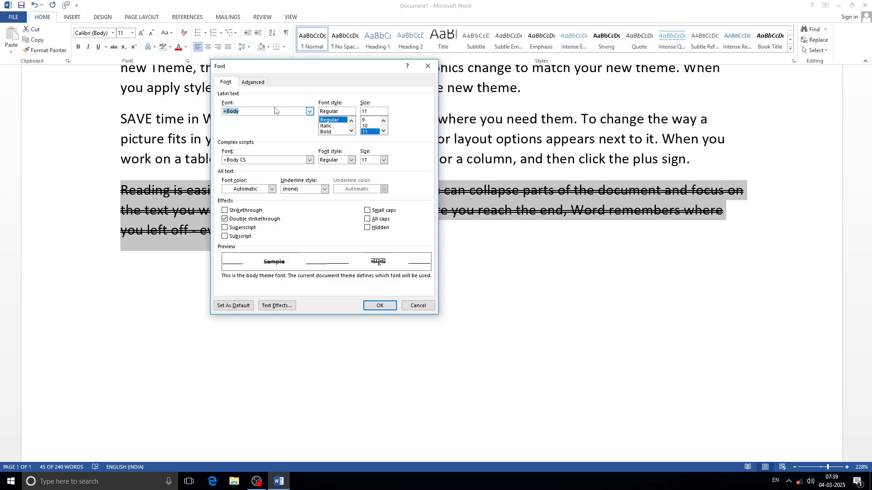
click(310, 112)
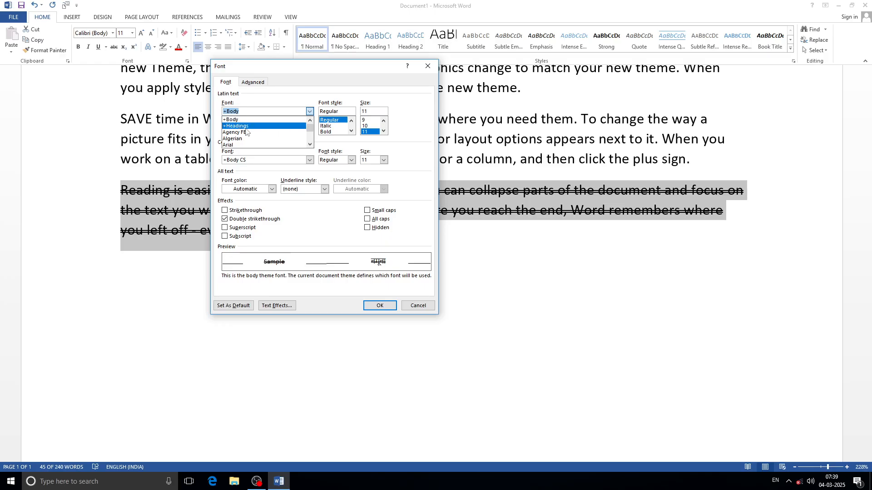
click(242, 145)
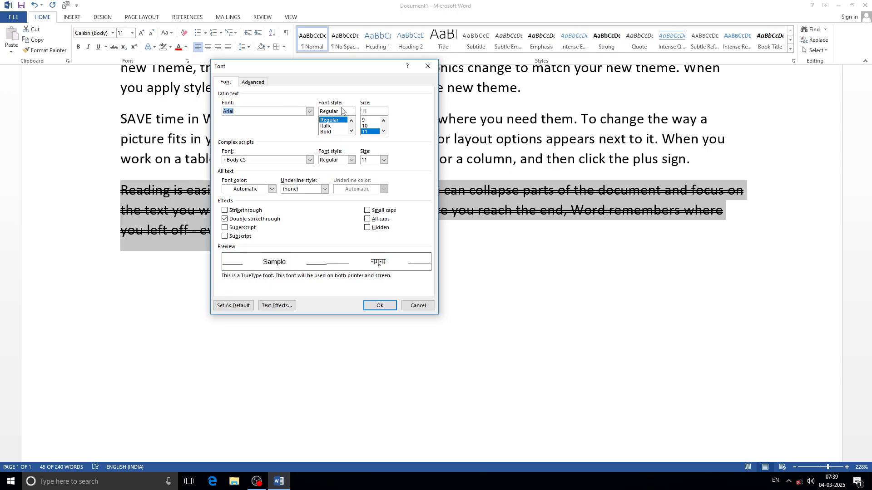
click(331, 131)
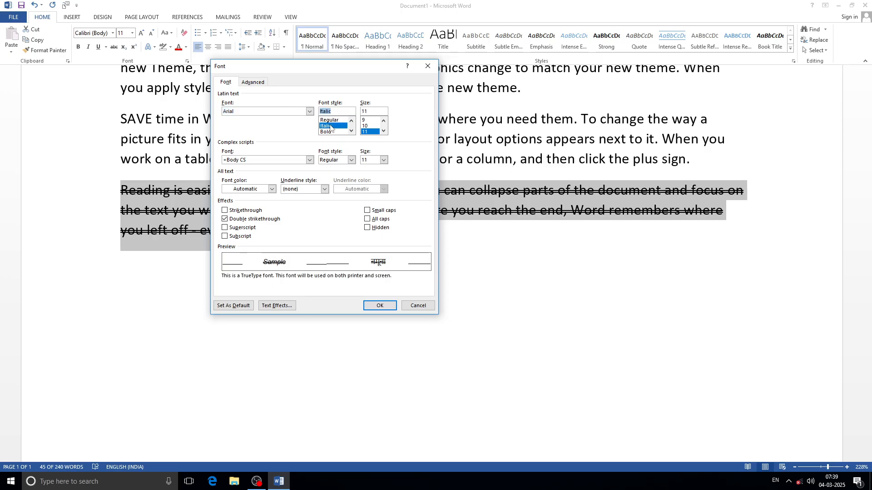
click(330, 120)
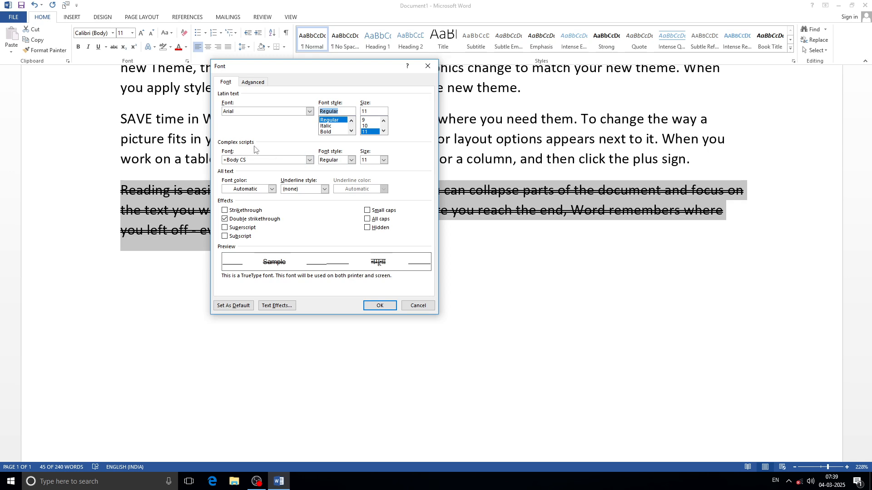
Examine the complex script font, font color and underline style choices, and close the font settings
click(309, 160)
click(309, 165)
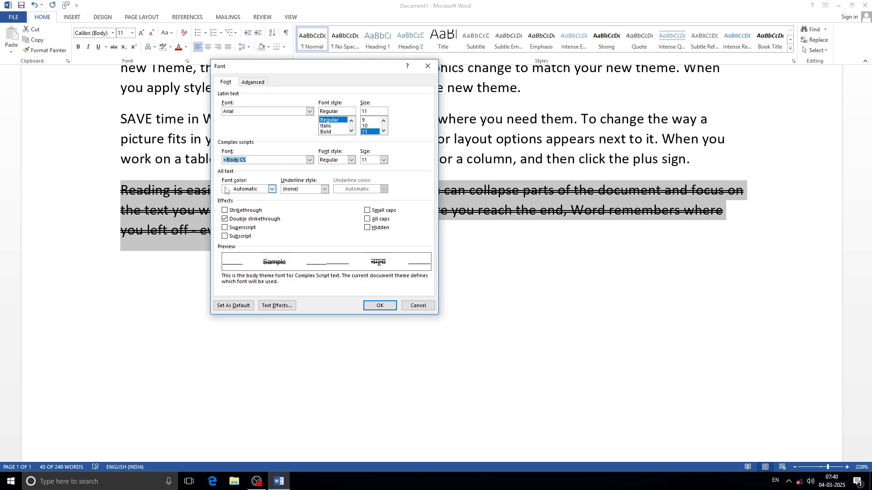
click(272, 189)
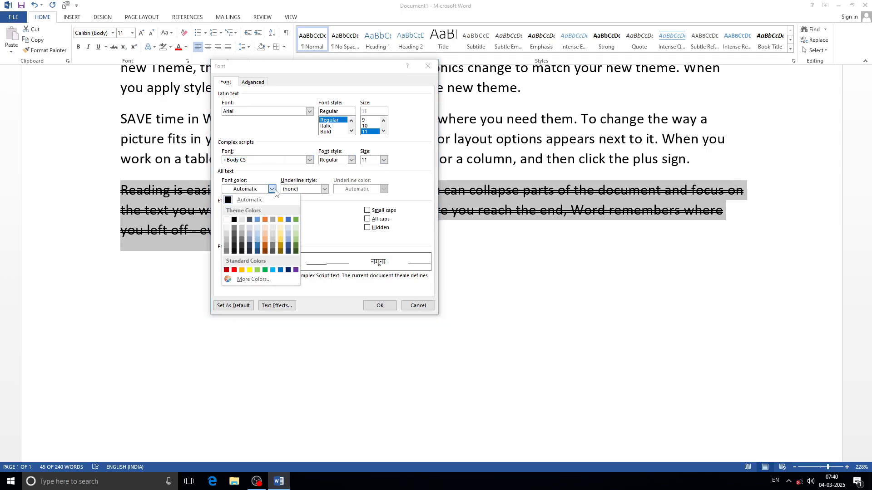
click(271, 189)
click(324, 190)
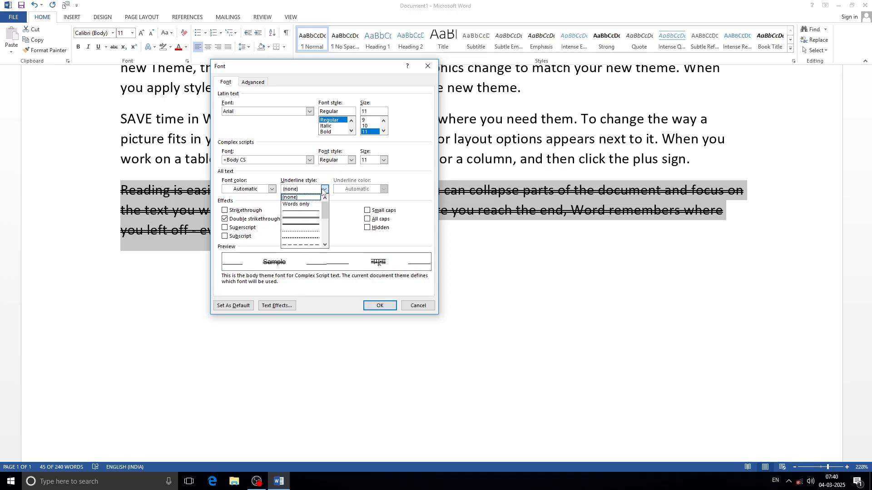
click(324, 189)
click(324, 190)
click(324, 192)
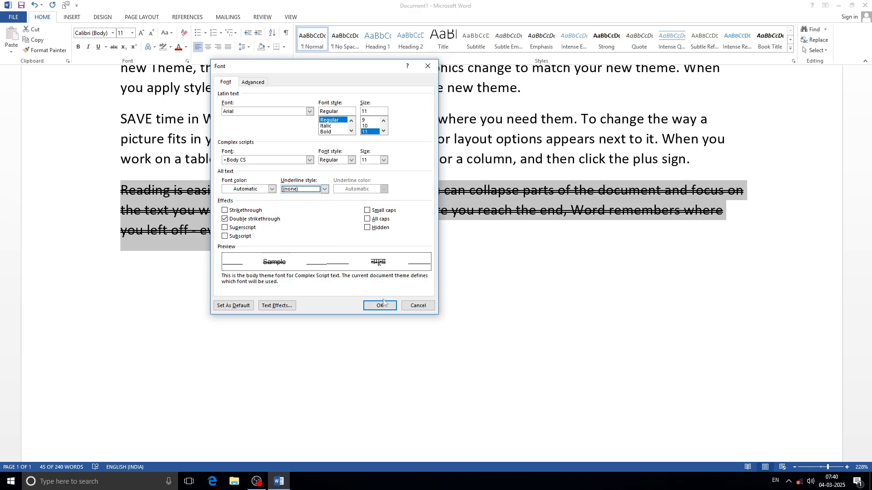
click(379, 305)
Underline the whole "To make your document look professionally produced" paragraph with a single solid line
scroll(338, 260, up, 3)
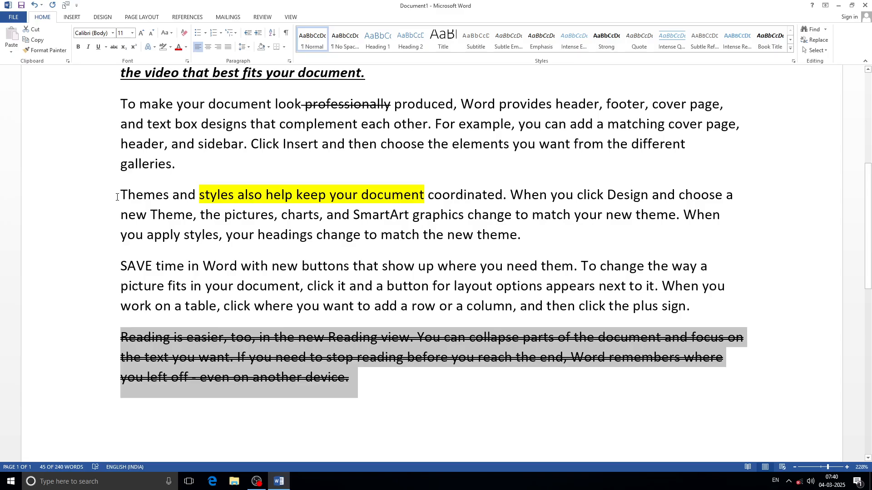
drag(178, 164, 120, 103)
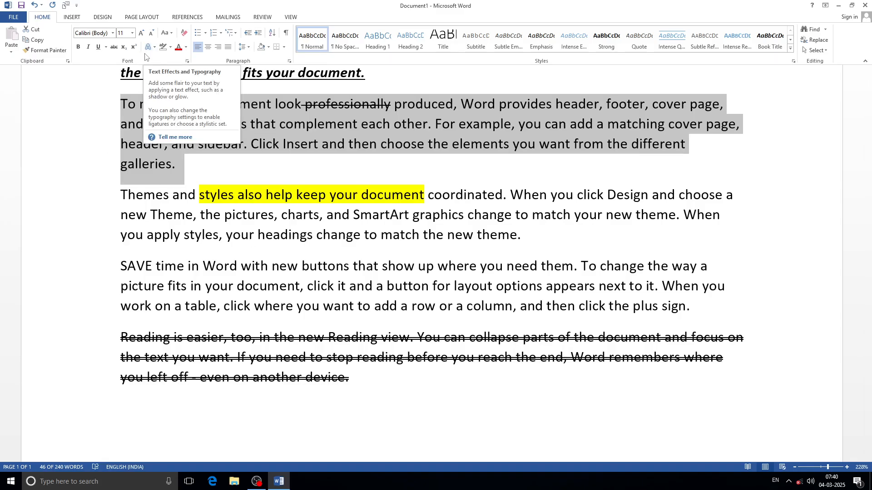
click(106, 48)
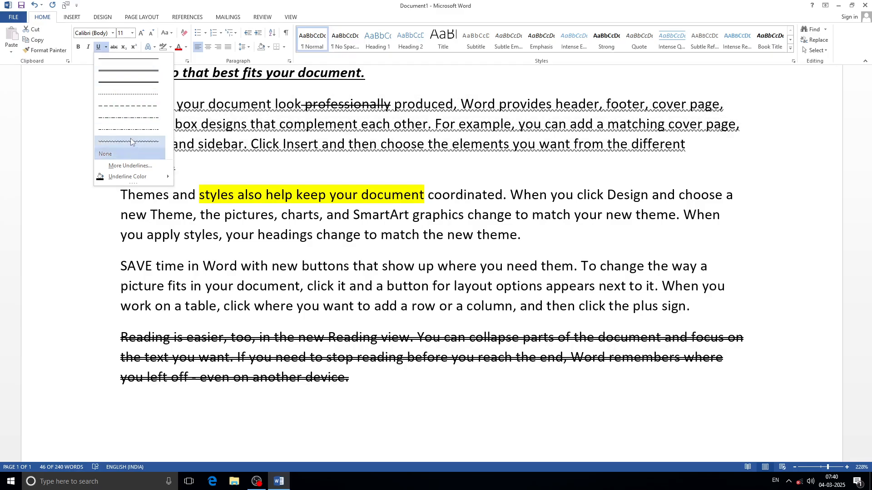
click(131, 63)
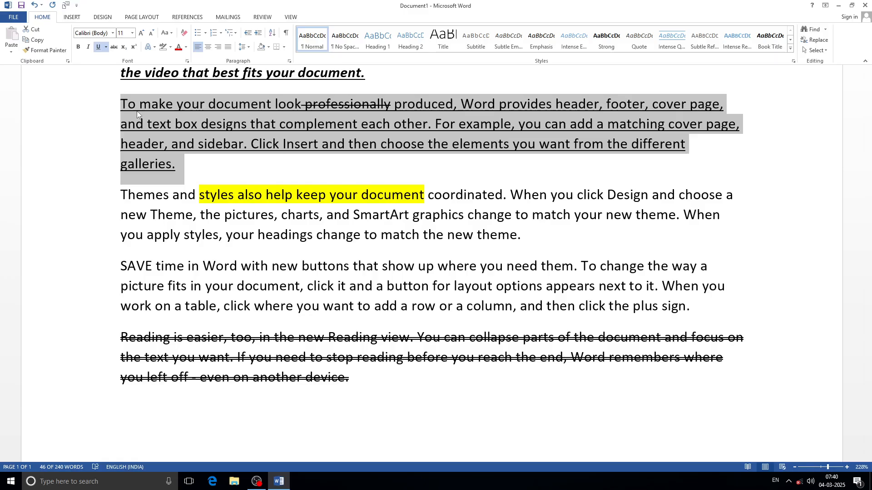
Set the underline style of the "To make your document look" paragraph to Words only in the font settings
click(187, 61)
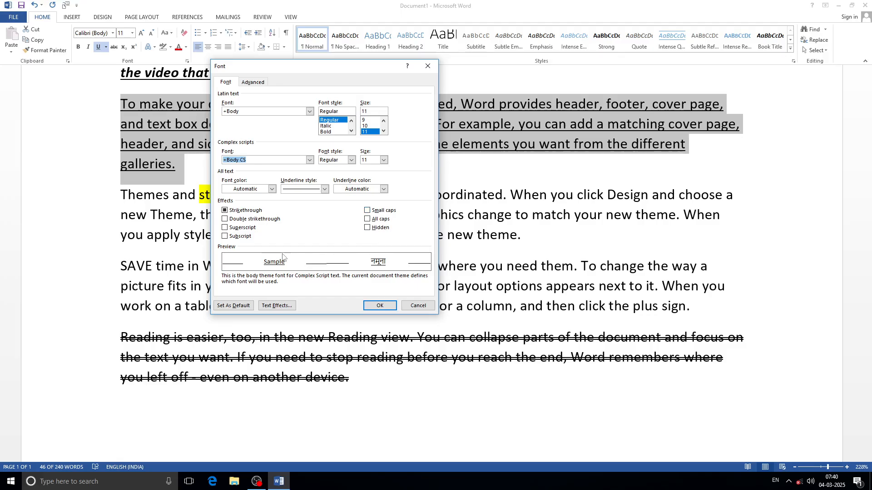
click(327, 190)
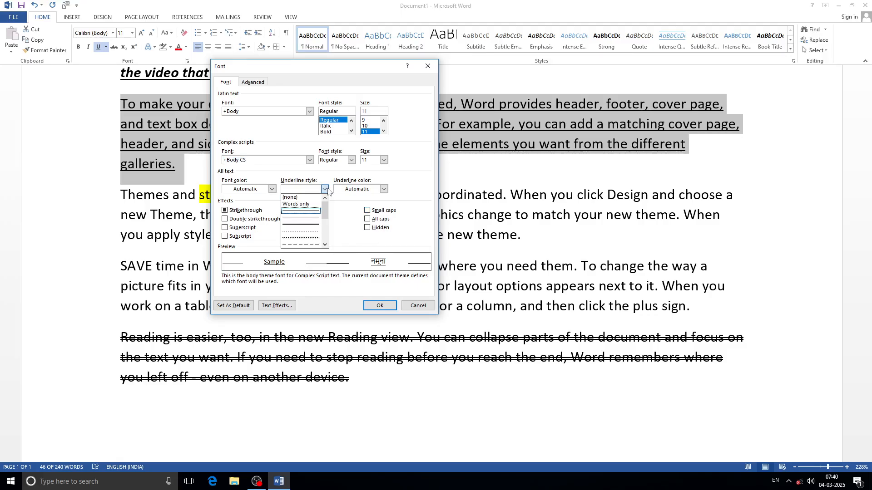
click(302, 204)
click(380, 306)
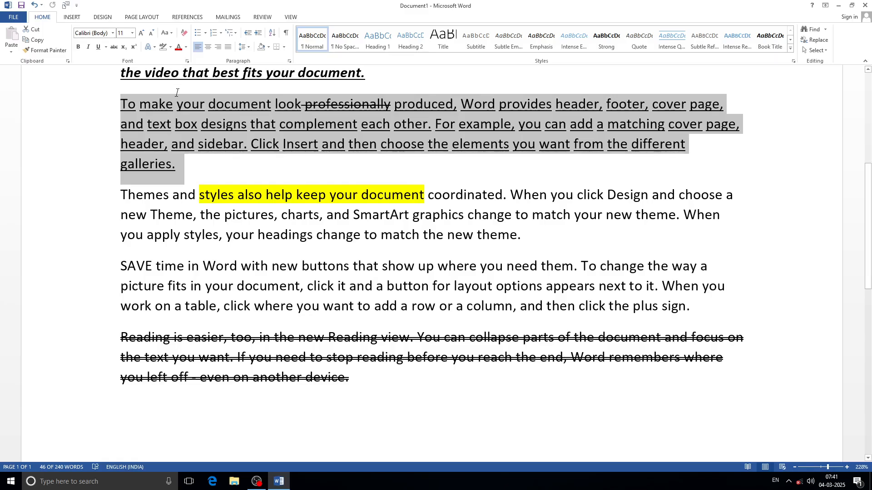
Examine the advanced character spacing and OpenType font settings for the "To make your document look" paragraph, and leave them without changes
click(187, 60)
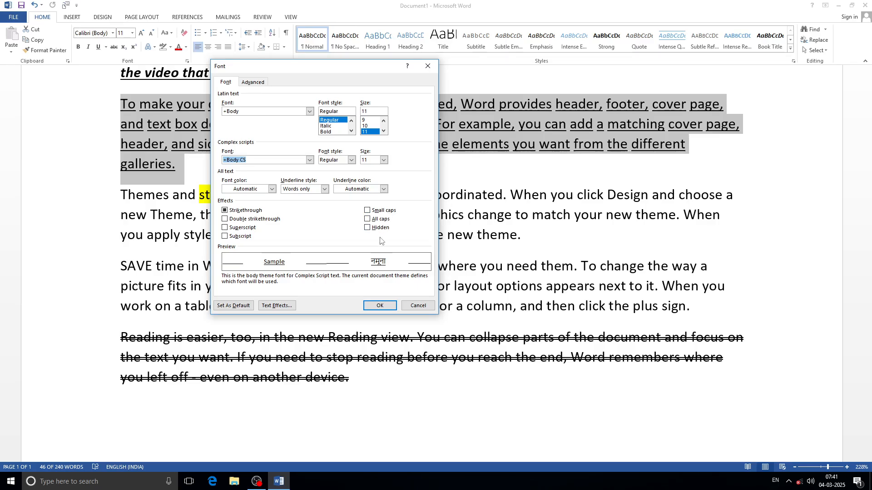
click(253, 82)
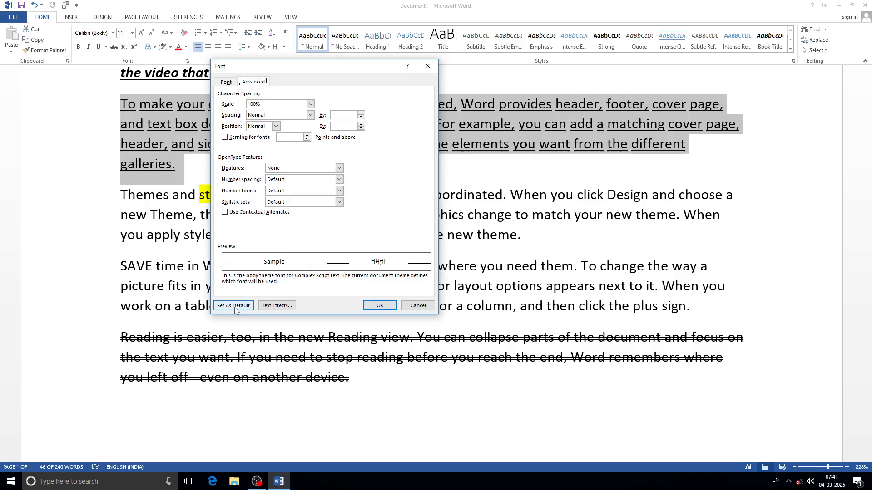
click(418, 307)
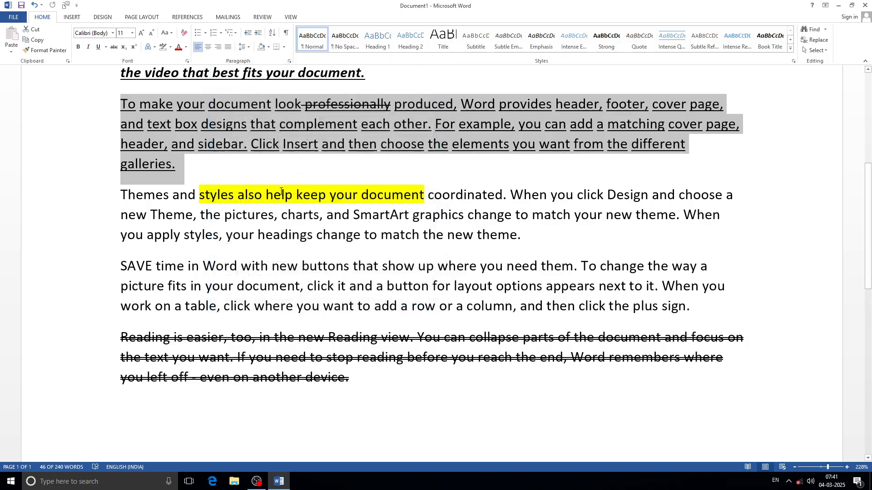
click(255, 206)
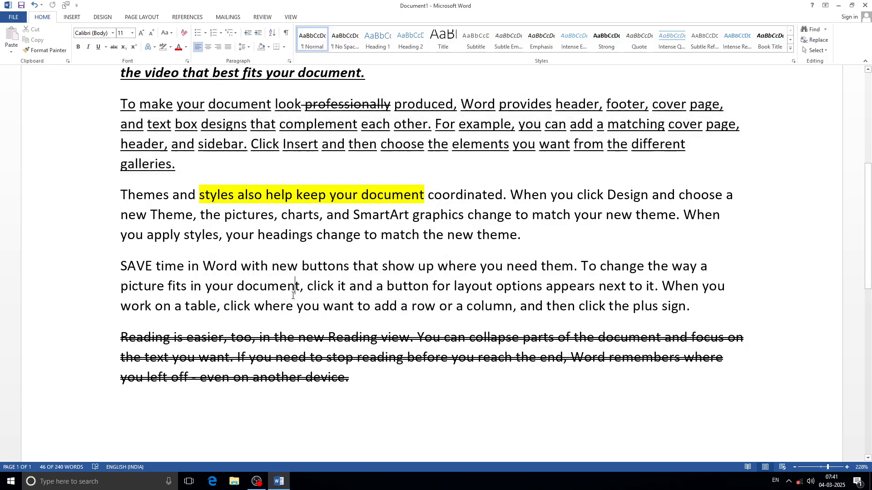
Create a new blank document and enter the text "WELCOME TO PARIKSHA" on its first line
scroll(292, 288, up, 6)
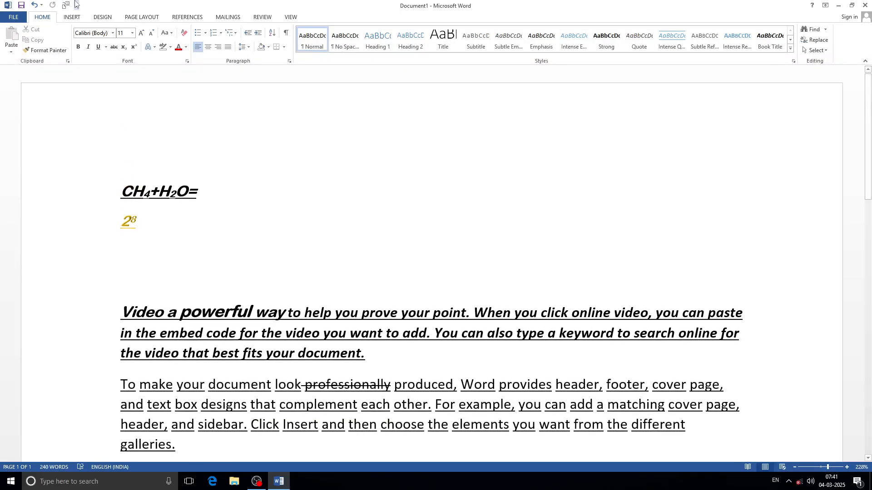
click(17, 19)
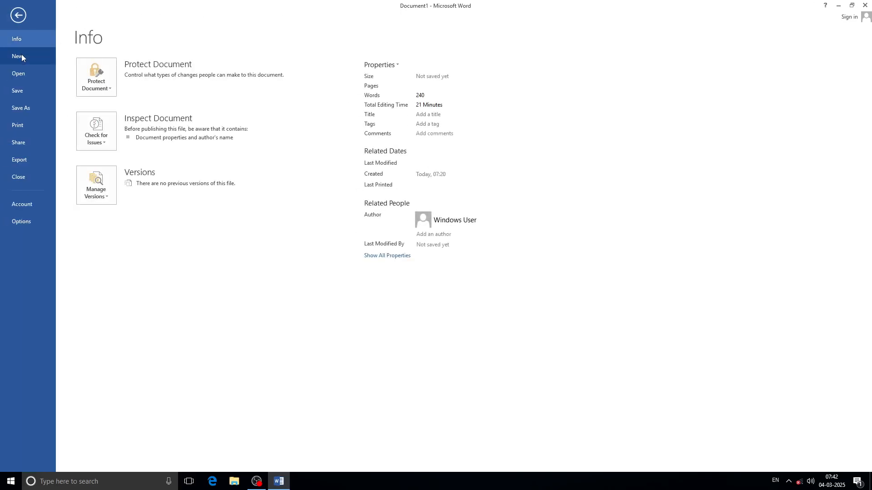
click(21, 53)
click(156, 140)
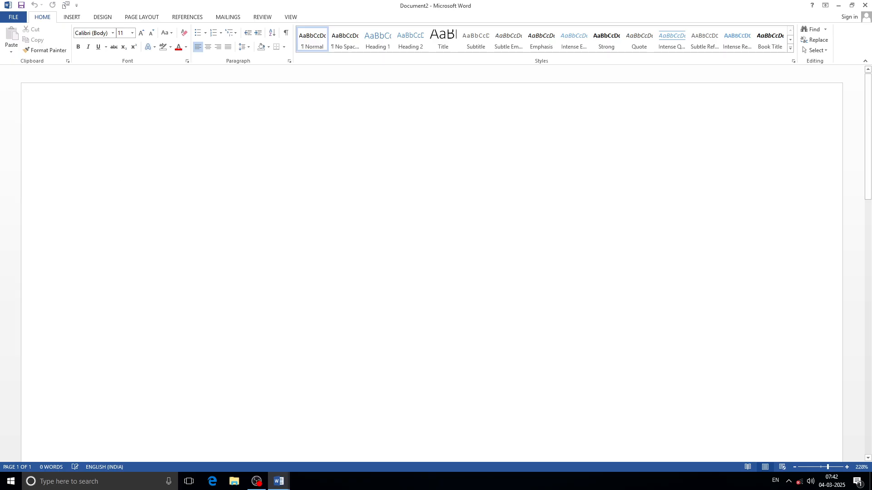
text(WELCOME )
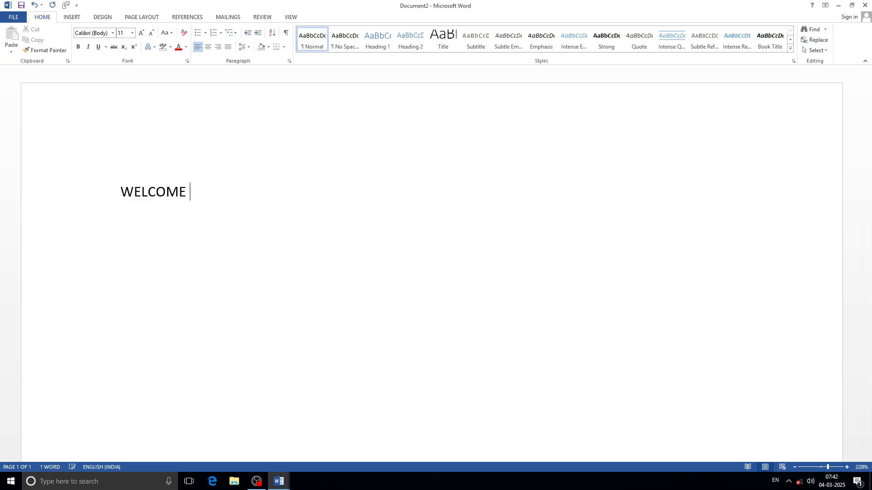
text(TO PARI)
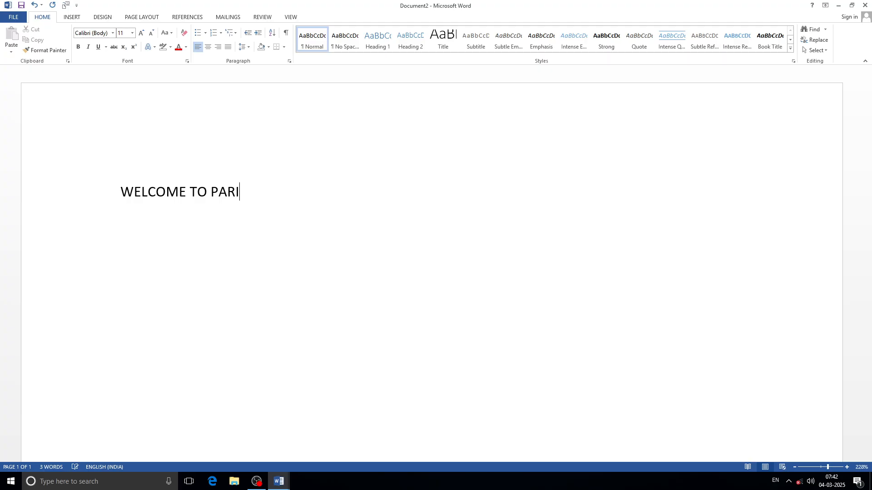
text(KSHA)
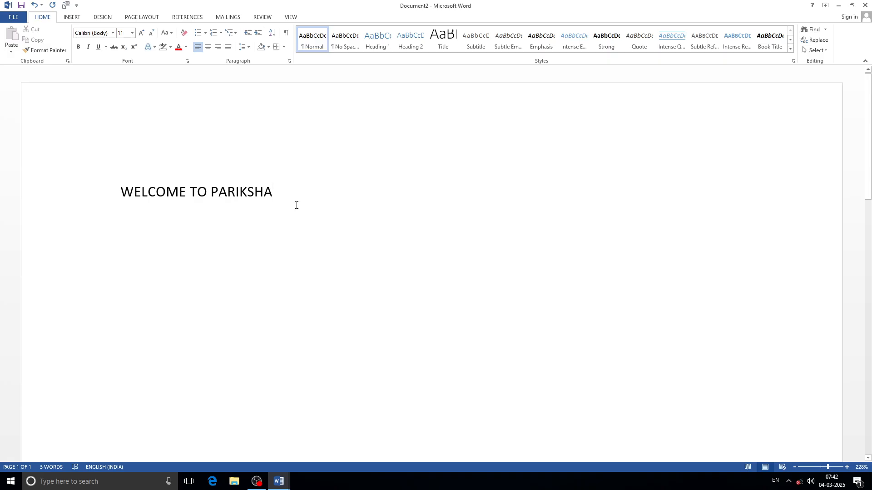
drag(293, 196, 121, 193)
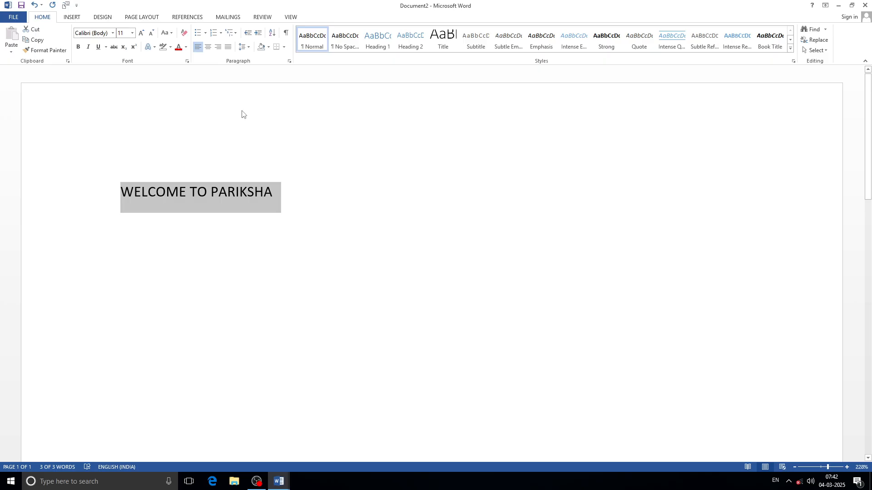
click(102, 17)
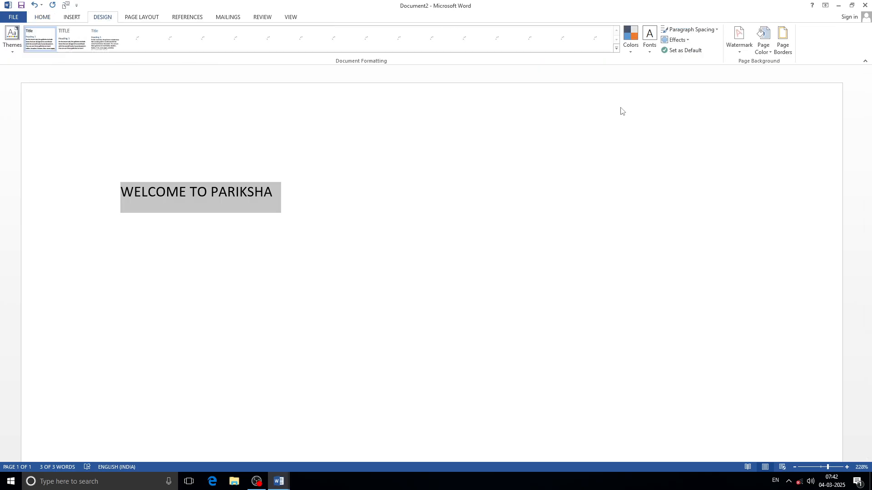
click(42, 17)
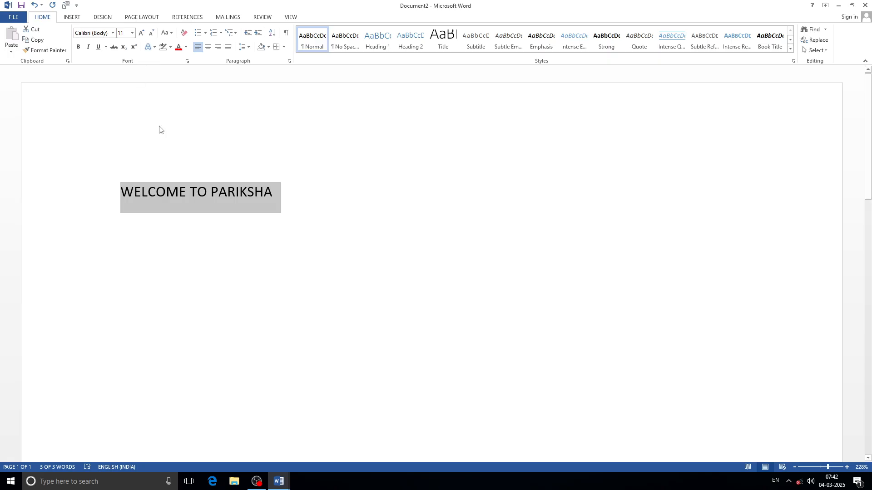
click(128, 33)
click(128, 33)
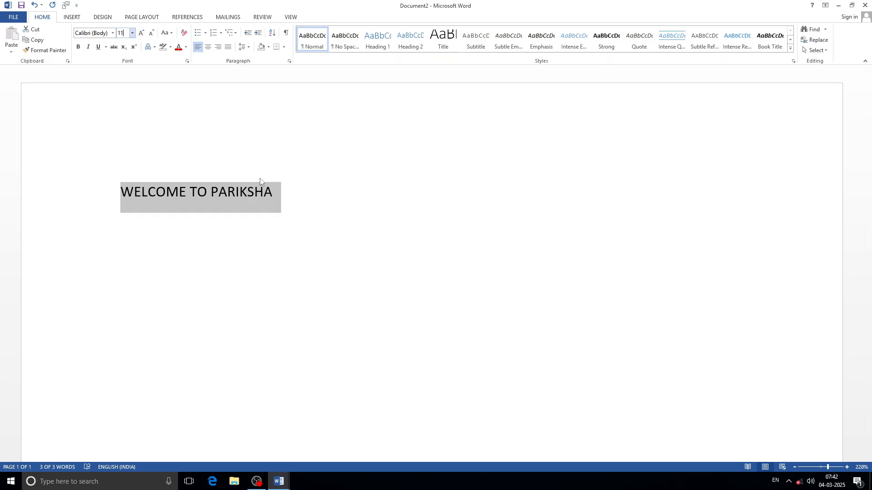
click(307, 203)
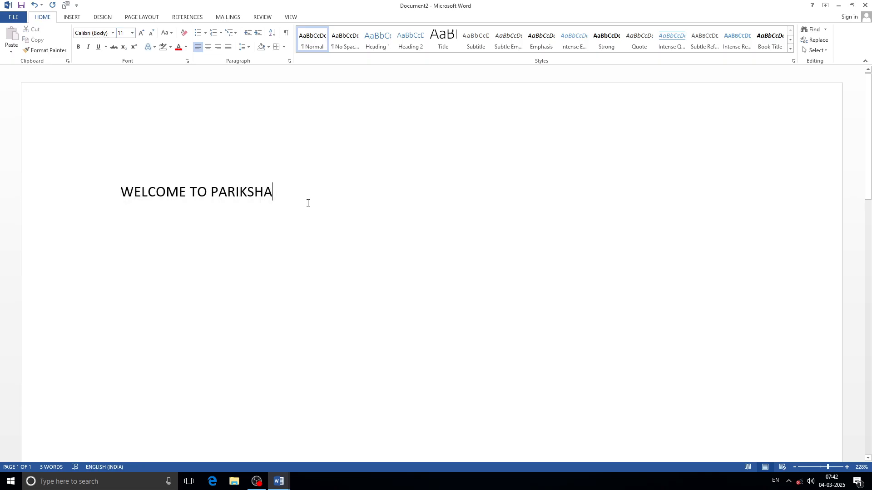